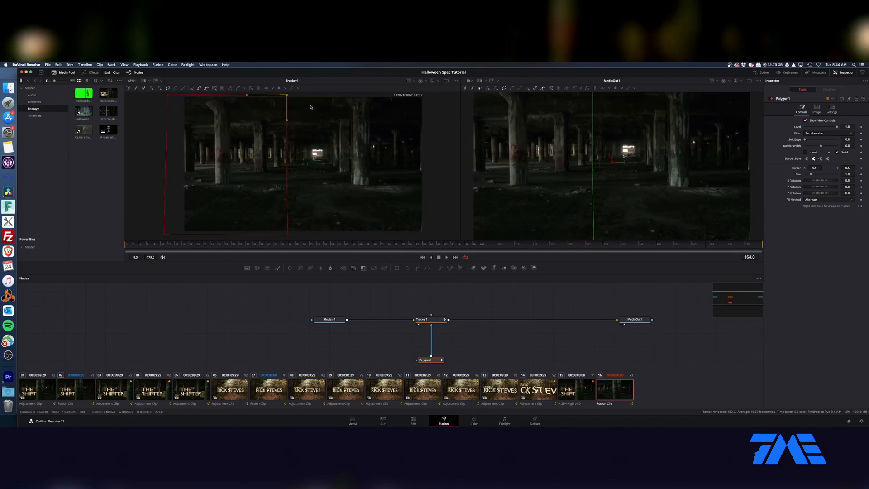
Step: At frame 164, extend the polygon mask's inner edge across to the footage's right border
scroll(314, 105, down, 3)
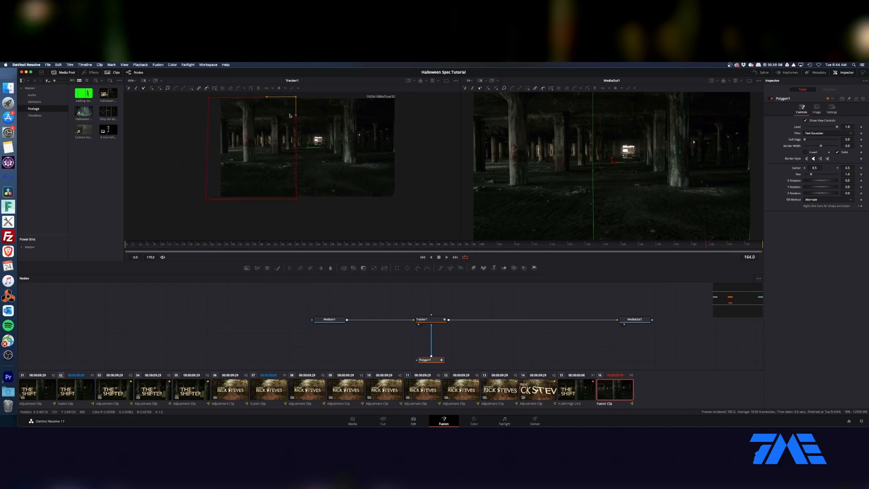
drag(313, 107, 268, 221)
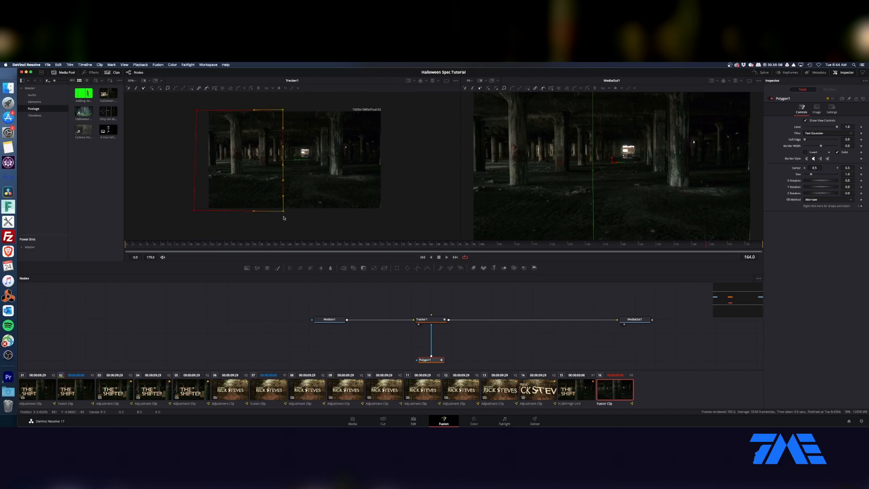
drag(284, 212, 383, 215)
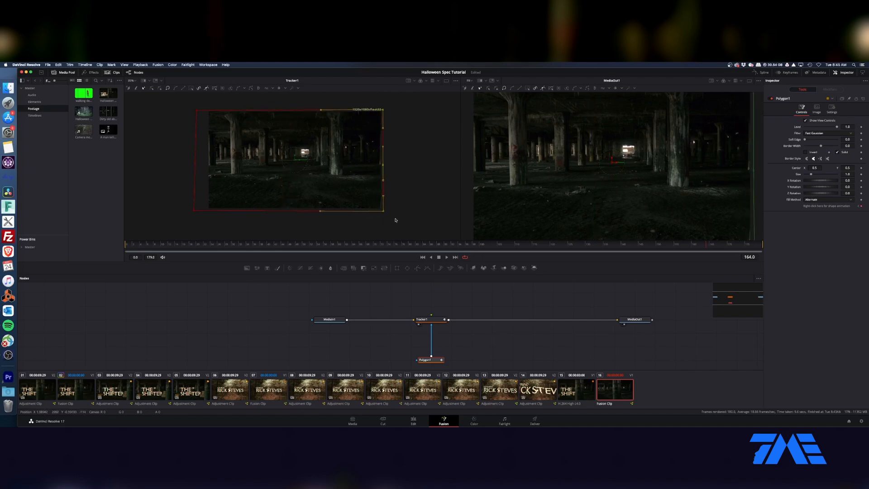
Step: Align the polygon mask's right edge with the large pillar's left side at frames 34, 47 and 61
drag(230, 247, 185, 252)
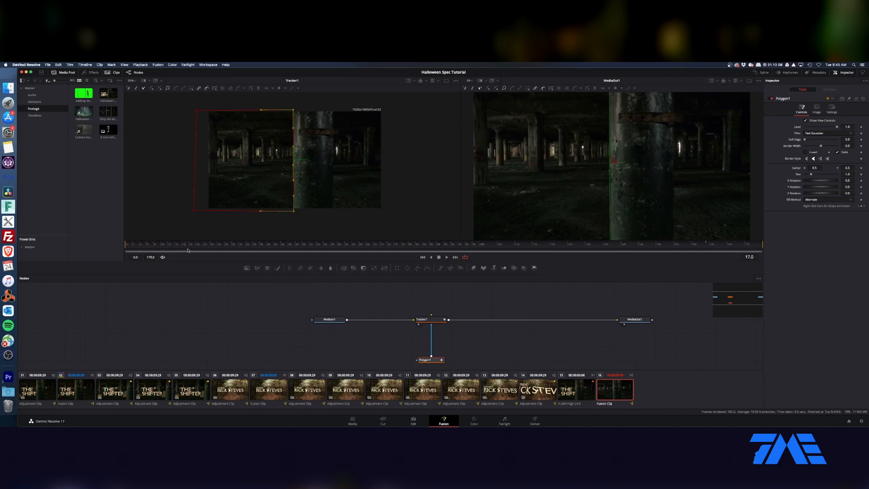
scroll(347, 183, up, 4)
scroll(347, 183, down, 2)
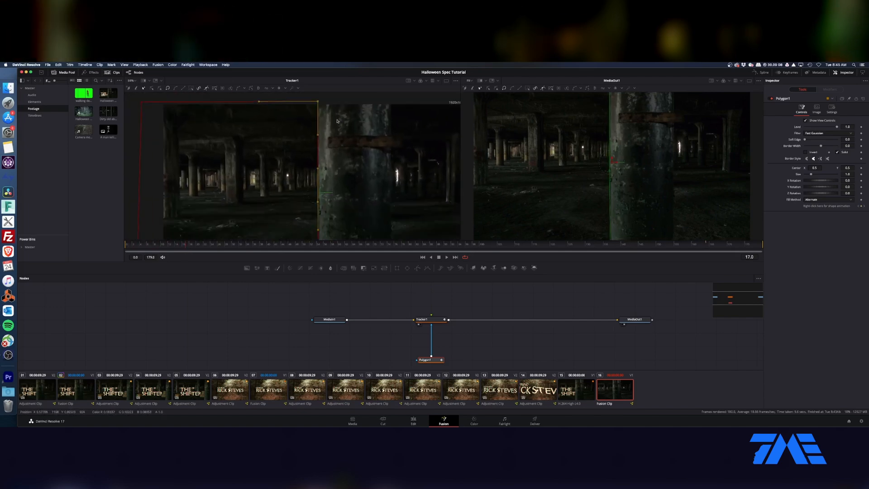
click(251, 247)
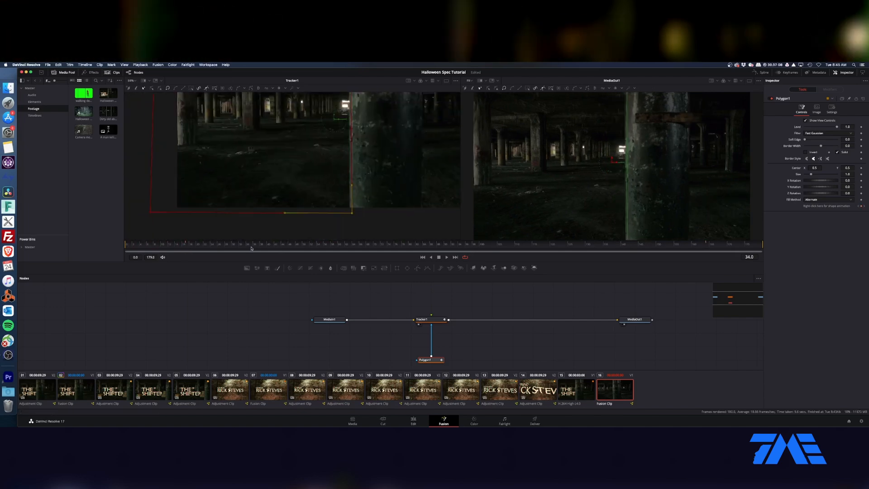
drag(352, 214, 349, 215)
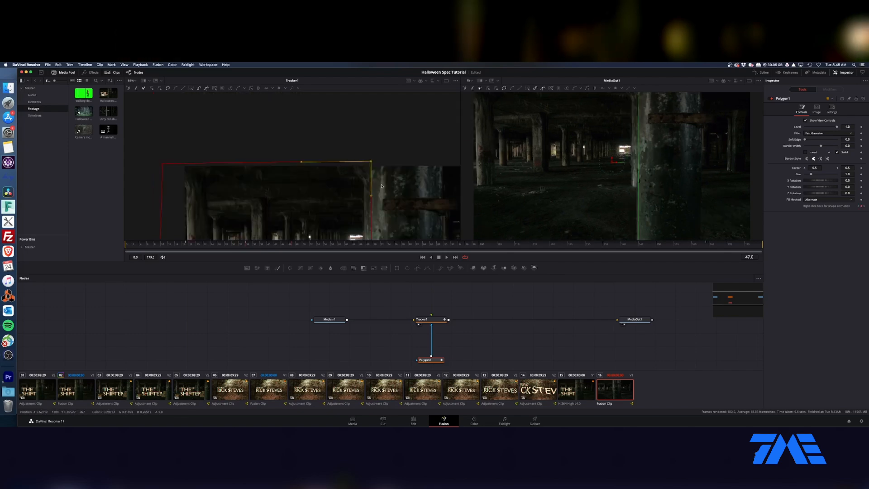
drag(388, 211, 399, 180)
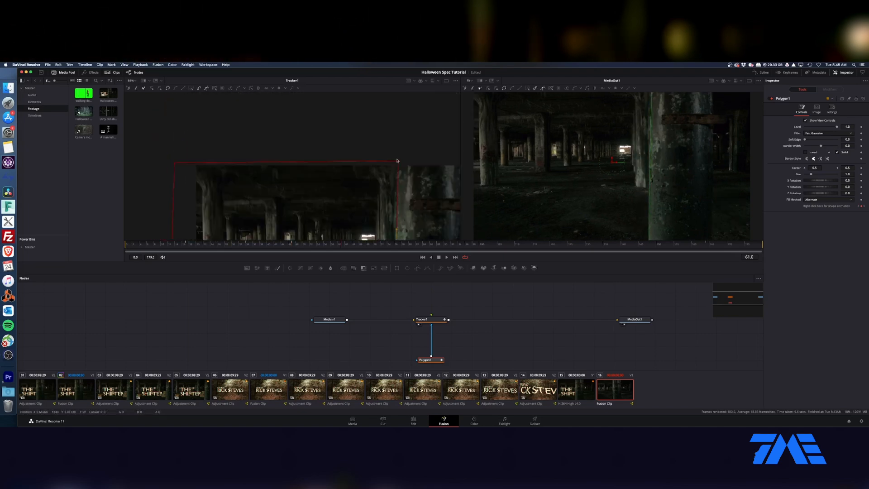
Step: Continue animating the mask edge along the pillar's left side at several frames between 61 and 132
click(390, 244)
scroll(424, 207, down, 6)
click(437, 244)
scroll(411, 208, up, 6)
click(464, 244)
Step: Match the mask's right edge to the pillar's left side at frame 132
drag(465, 245, 592, 244)
scroll(375, 172, down, 5)
scroll(388, 154, down, 2)
scroll(387, 154, up, 6)
scroll(348, 160, down, 4)
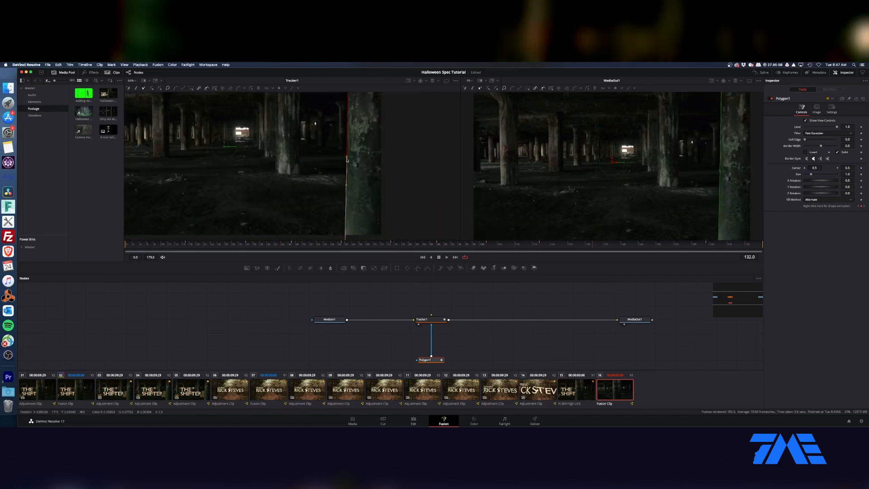
scroll(348, 160, down, 3)
click(342, 201)
Step: Adjust the mask edge to follow the pillar beyond frame 132 as it approaches the footage's right border
click(639, 244)
scroll(351, 181, up, 5)
click(684, 244)
scroll(404, 163, up, 1)
click(358, 111)
drag(358, 111, 360, 111)
Step: Review the animated mask, refine its edge against the pillar at frame 103, and set the polygon's Soft Edge to 0.00142
drag(333, 245, 119, 264)
key(space)
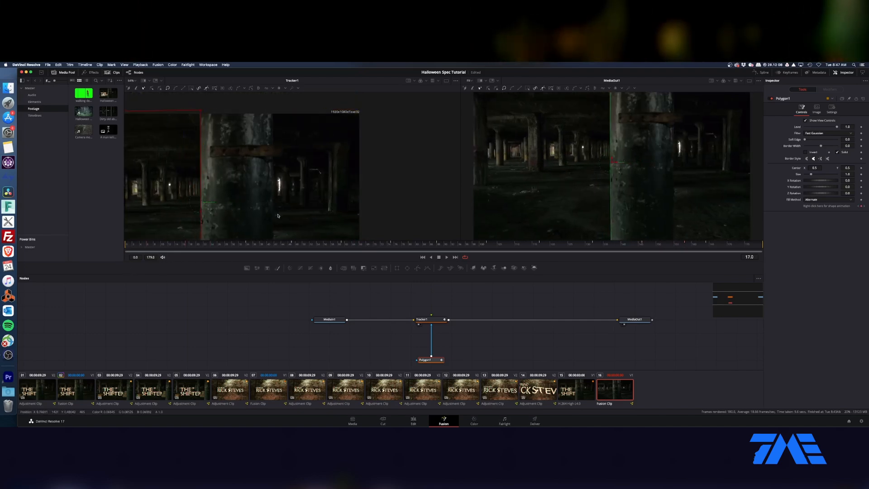
key(ctrl+f)
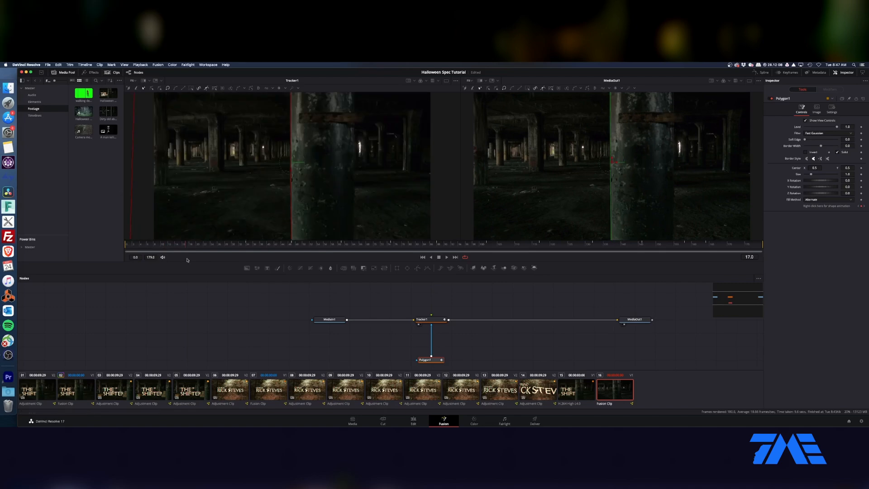
drag(187, 244, 350, 246)
key(space)
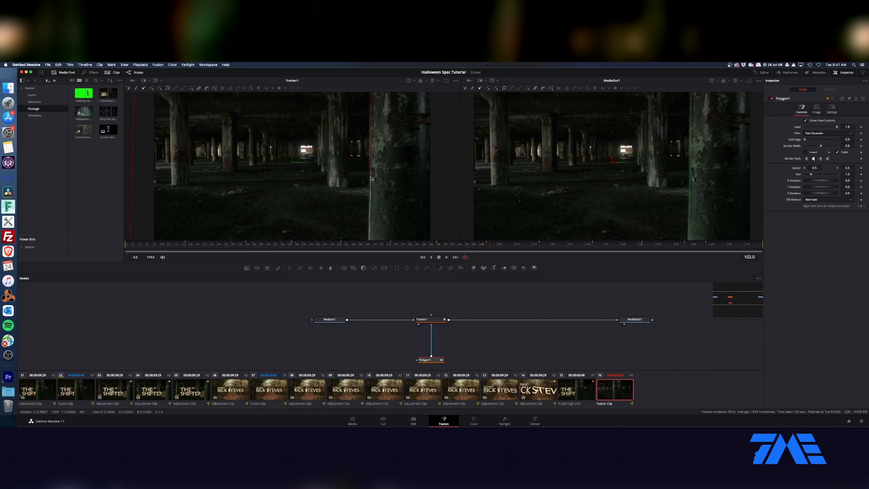
drag(369, 178, 366, 181)
key(Delete)
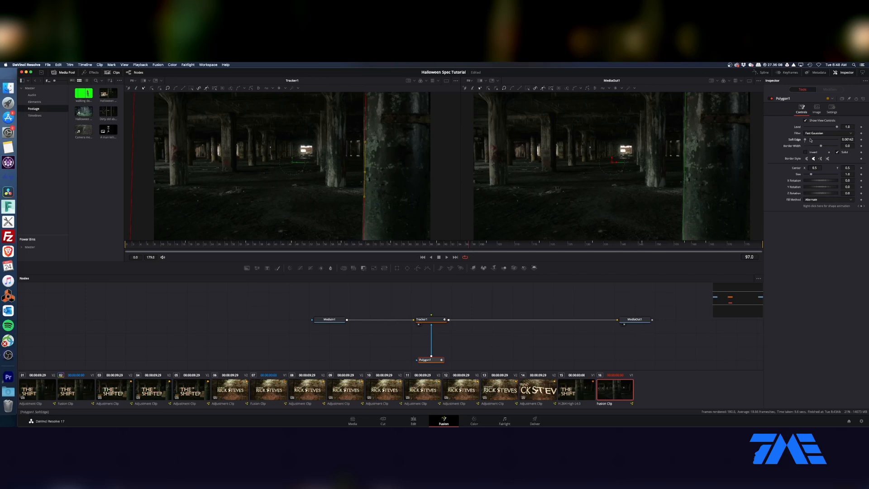
click(421, 319)
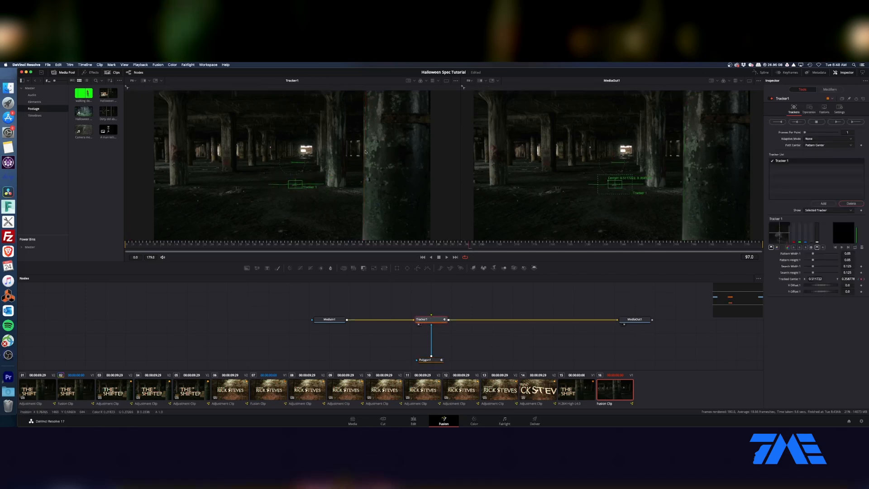
scroll(366, 144, up, 6)
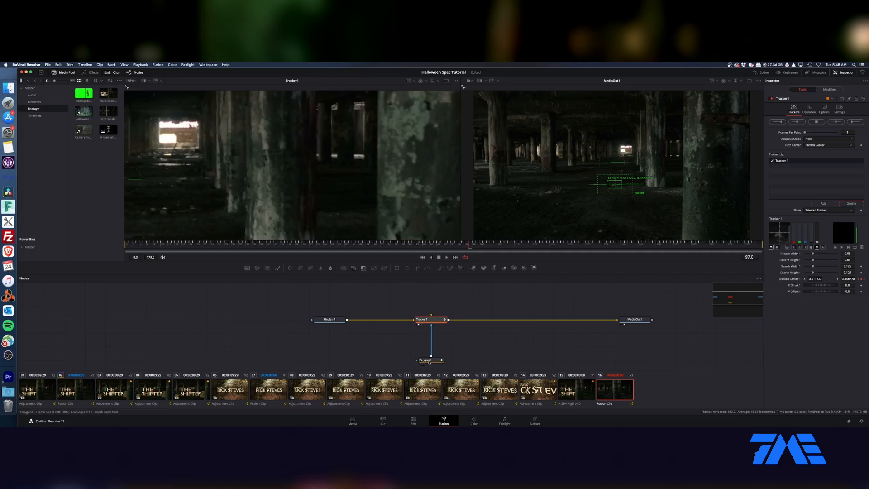
click(430, 359)
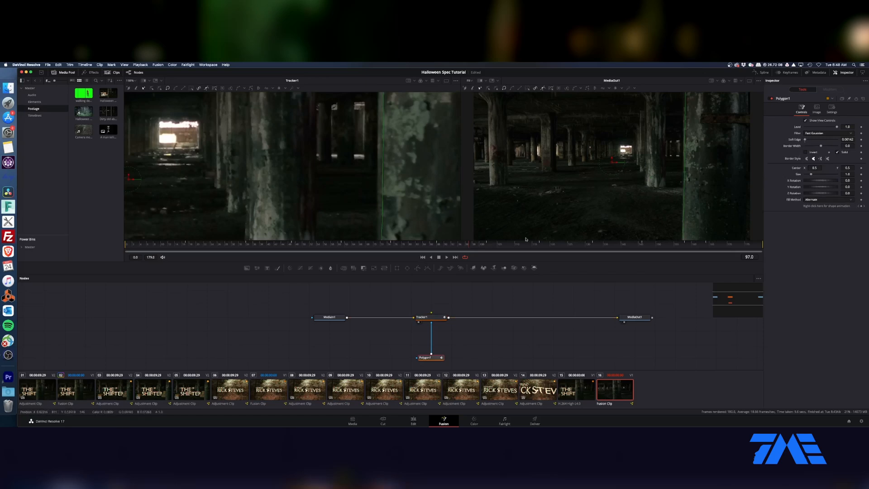
drag(467, 245, 486, 247)
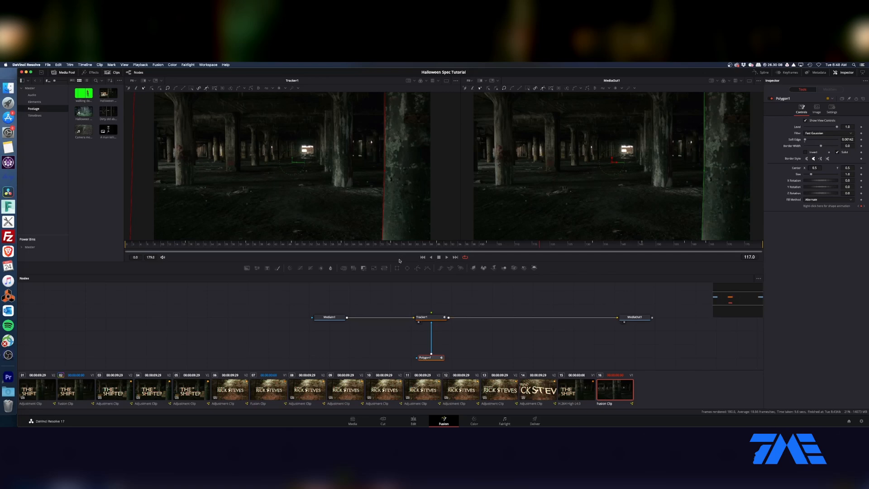
Step: Enlarge the node area, rearrange the nodes, and insert a Text+ node on the connection between Tracker1 and MediaOut1
drag(397, 260, 397, 210)
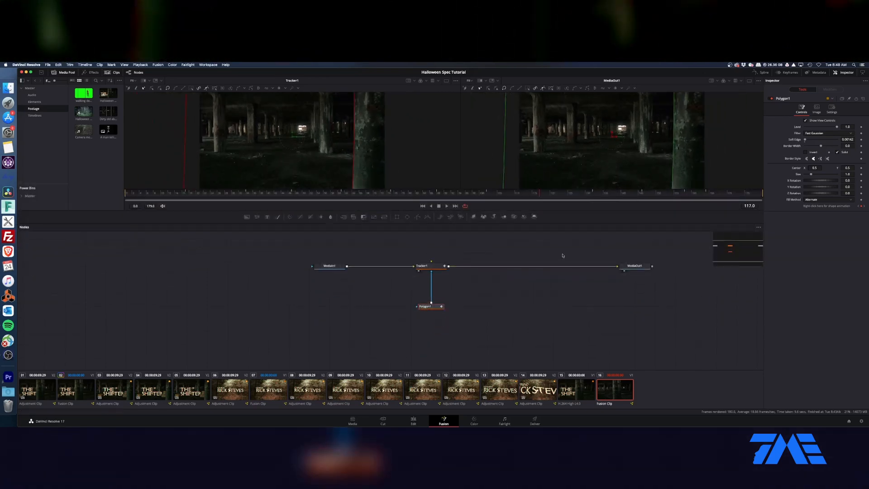
drag(389, 278, 313, 290)
drag(661, 245, 317, 311)
drag(425, 306, 340, 333)
drag(267, 216, 369, 293)
Step: Enter THE SHIFTER as the title text and set its size to about 0.21
click(781, 146)
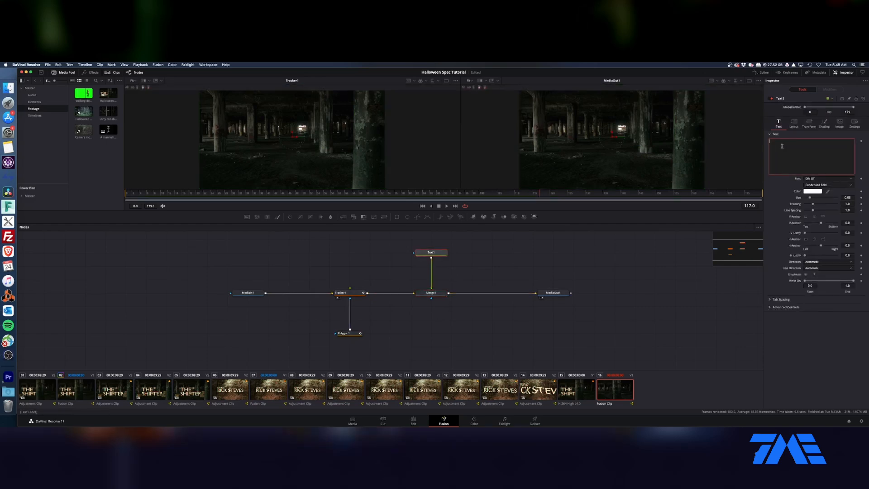
text(THE S)
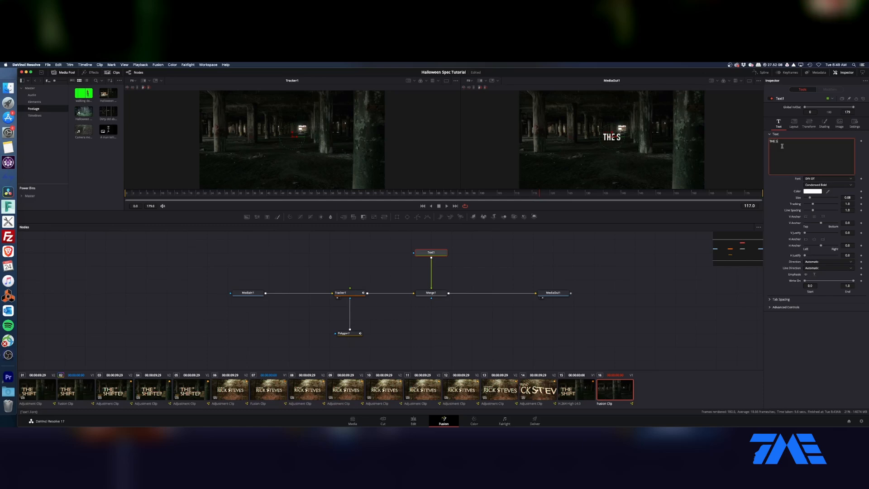
text(HIFTER)
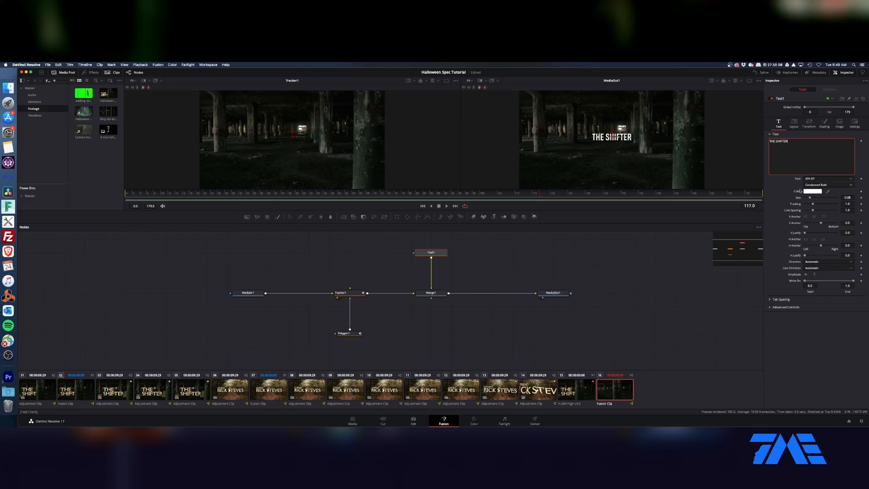
drag(813, 198, 826, 202)
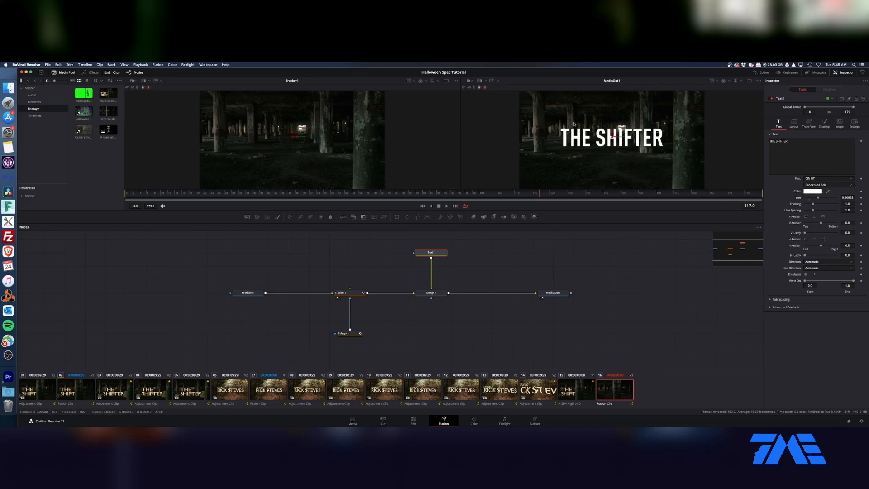
Step: Sample a muted grey-green from the garage footage for the title and brighten it to a pale tone
drag(827, 191, 535, 117)
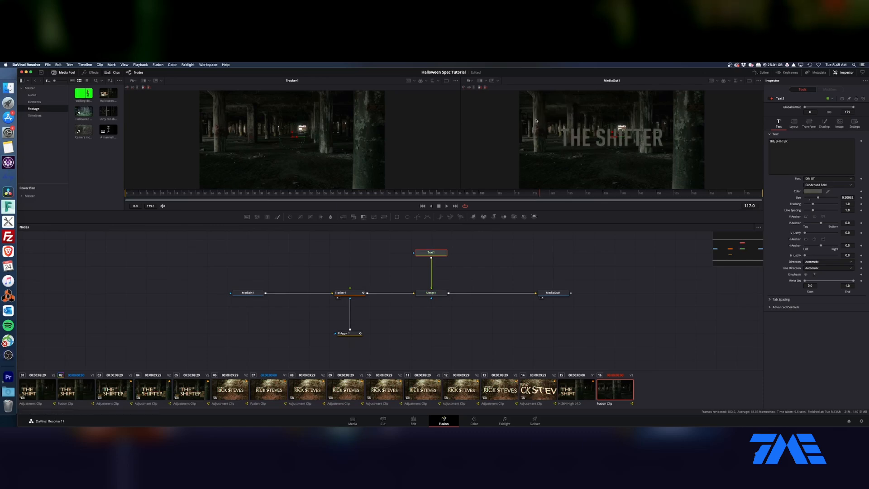
click(811, 192)
drag(544, 280, 530, 280)
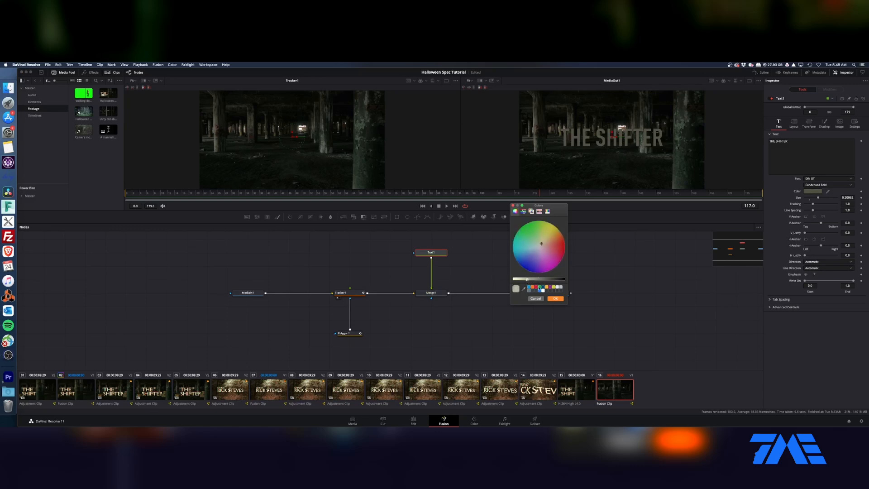
click(555, 298)
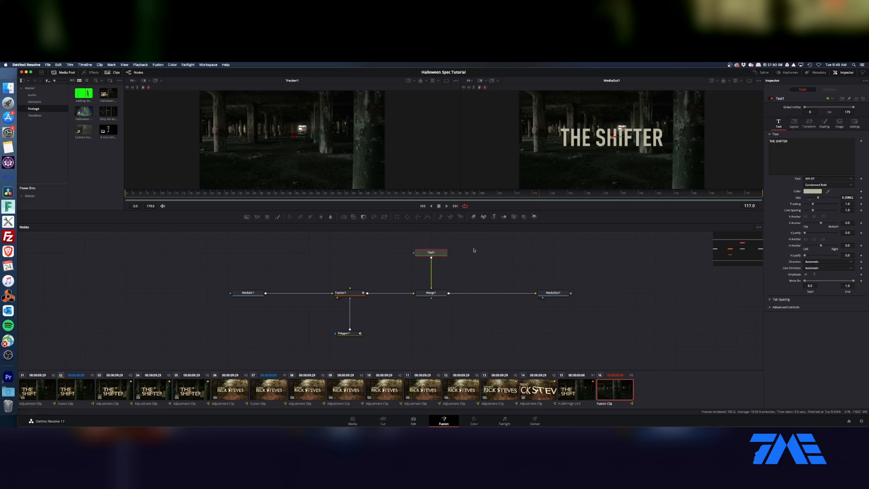
Step: Move the title lower in the frame and break it into two lines, THE above SHIFTER
drag(611, 136, 603, 158)
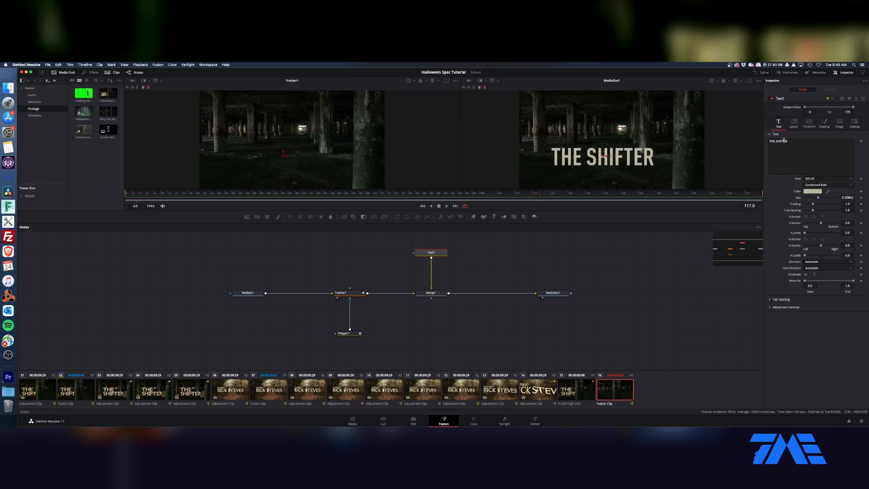
click(774, 141)
key(Return)
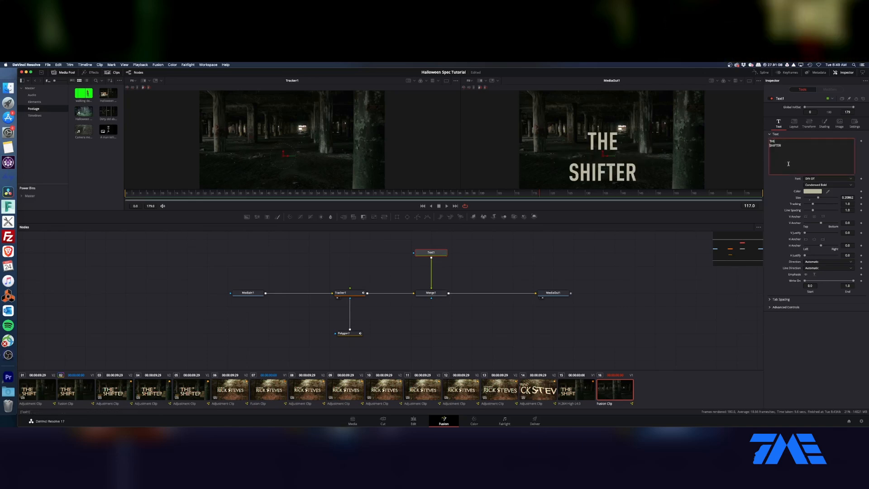
Step: Left-anchor the title, set line spacing to about 0.6 and size to about 0.25, and place it left of centre in the lower frame
click(805, 239)
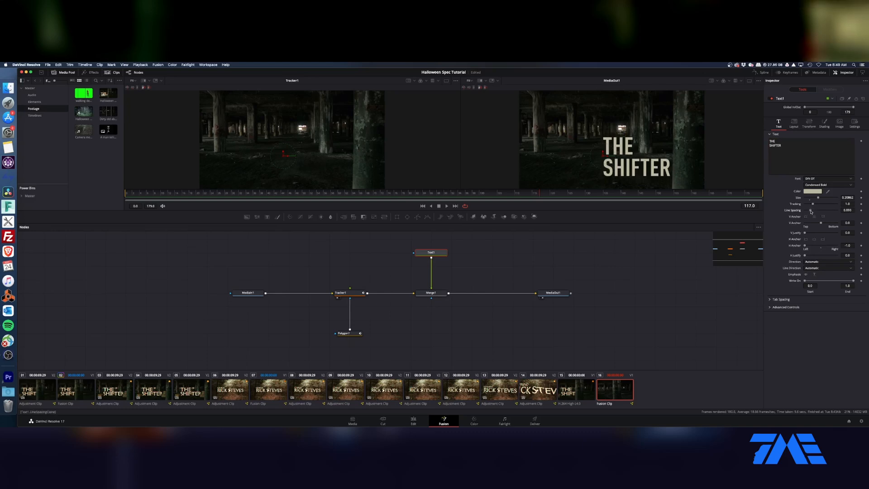
drag(813, 212, 821, 197)
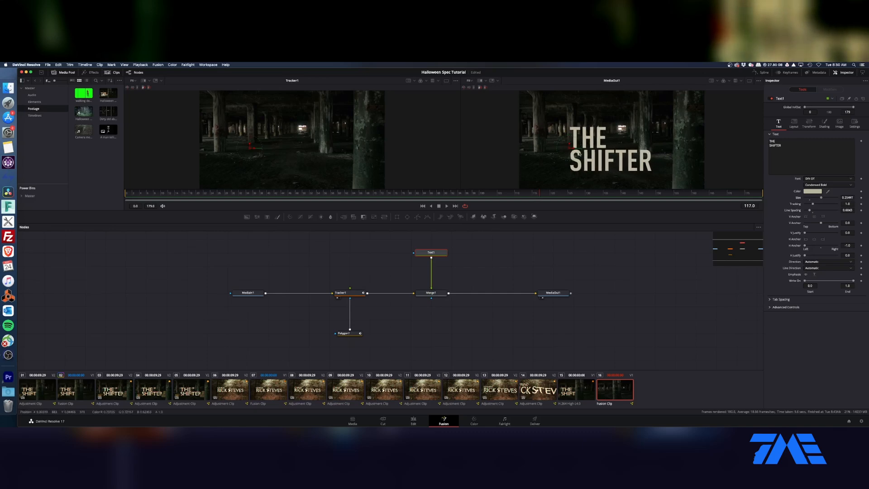
drag(570, 147, 562, 152)
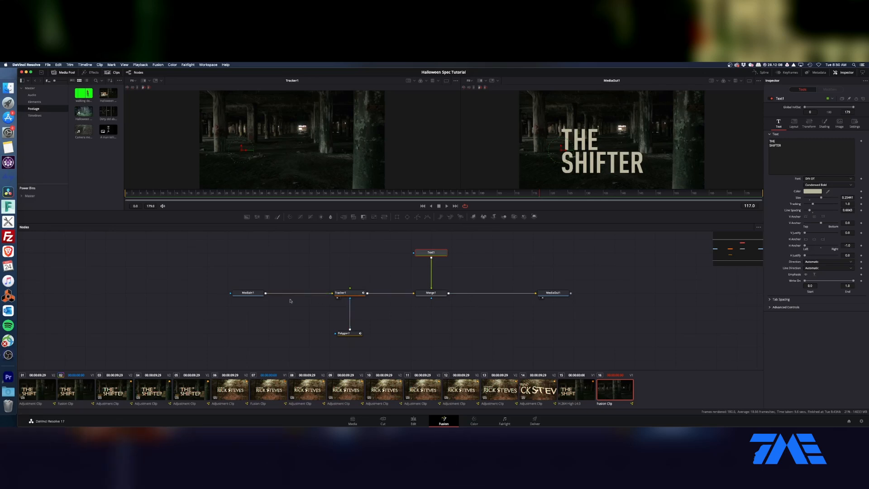
Step: Switch to the Edit page and open the Halloween Tut v1 clip in its own timeline
click(413, 421)
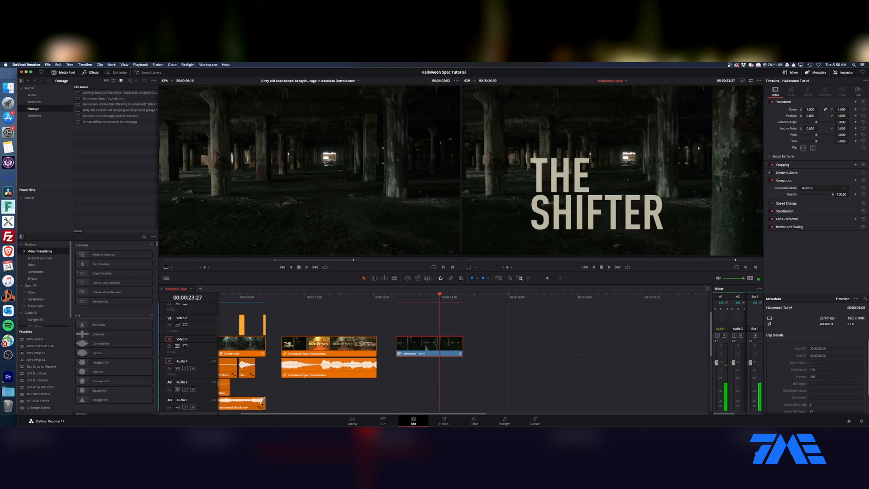
right_click(421, 348)
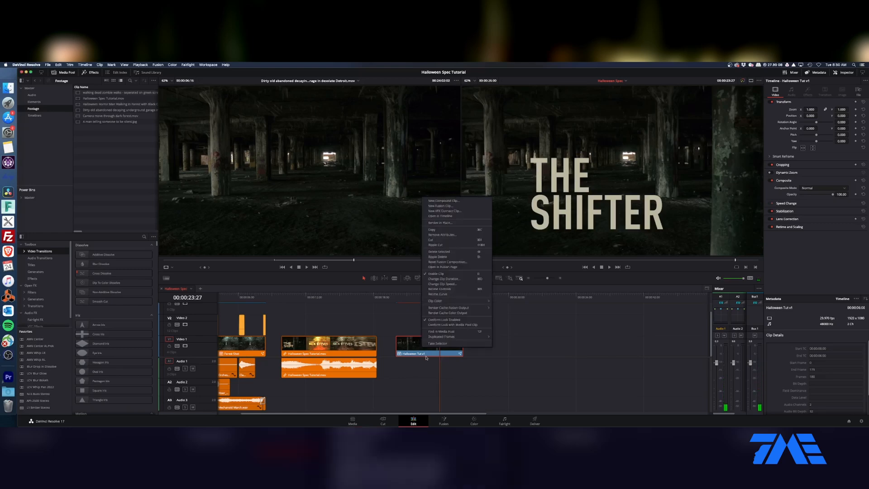
click(467, 219)
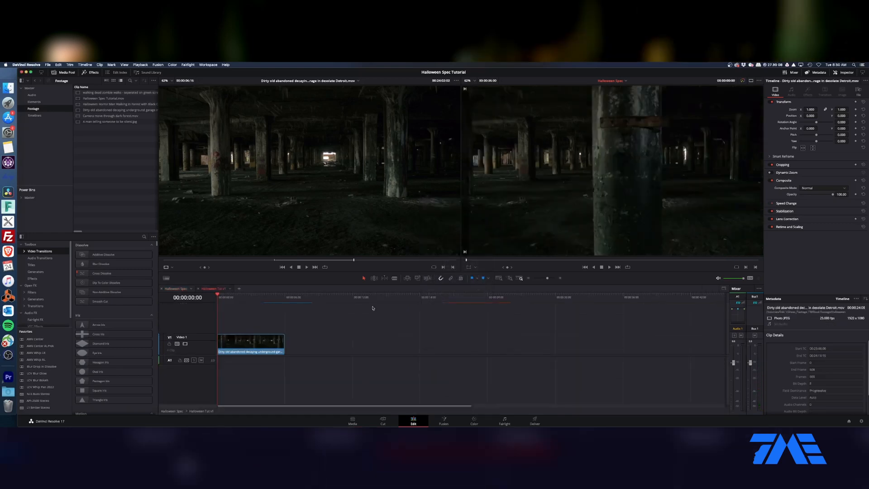
Step: Place the green-screen walking zombie clip on Video 2 directly above the abandoned garage clip
click(88, 93)
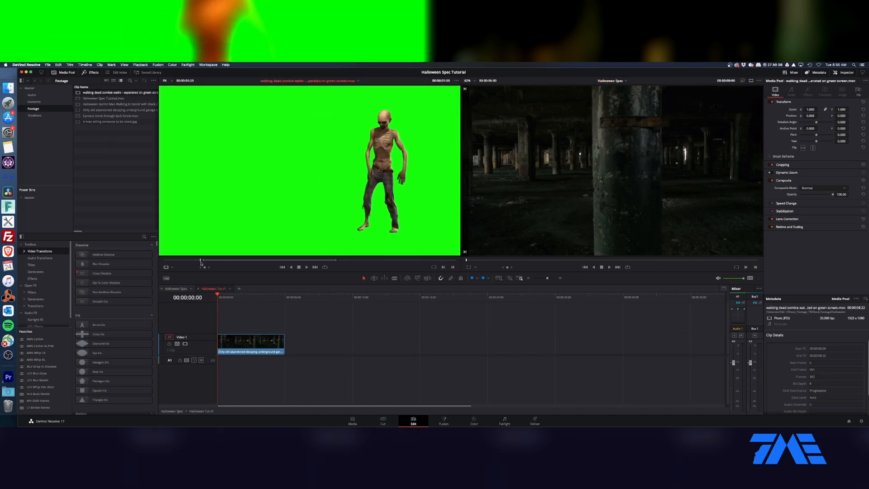
drag(328, 220, 284, 322)
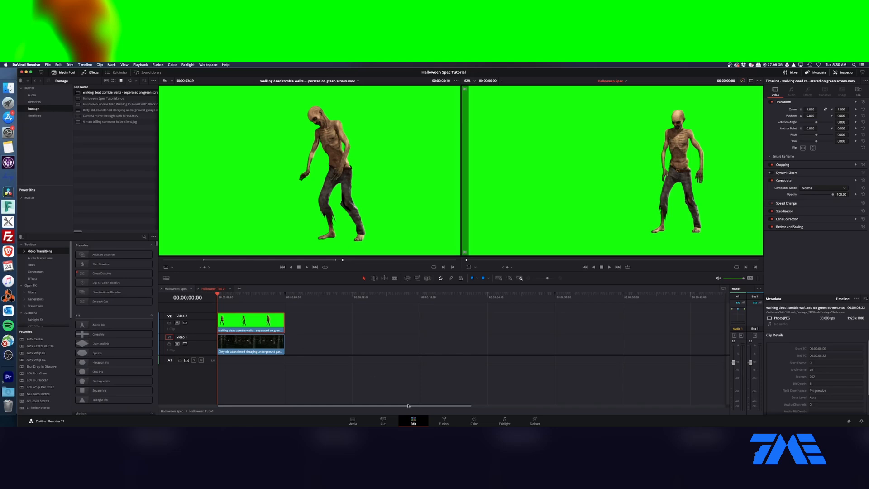
Step: Return to the Halloween Spec timeline and open the Halloween Tut v1 clip in the Fusion page
click(198, 289)
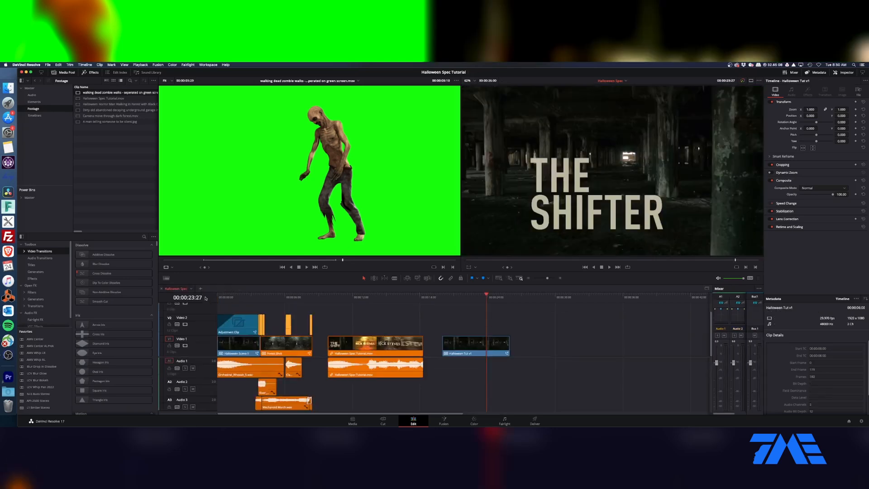
right_click(471, 345)
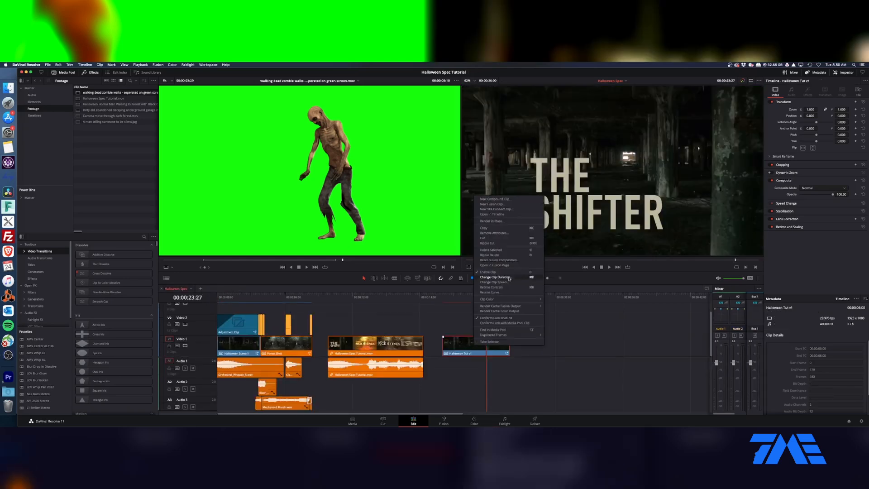
click(497, 265)
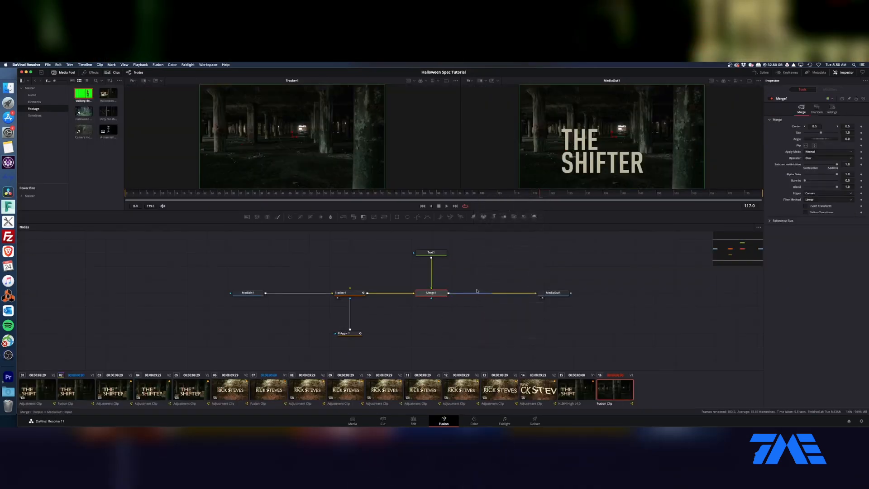
Step: Add a second MediaIn node for the green-screen zombie, detached above MediaIn1, and show it in the first viewer
key(shift+space)
text(tra)
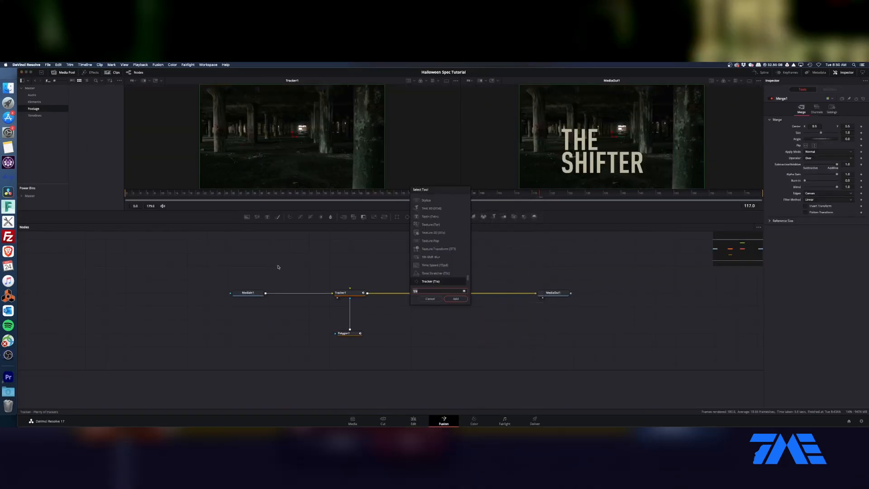
key(BackSpace)
key(BackSpace)
key(BackSpace)
text(MED)
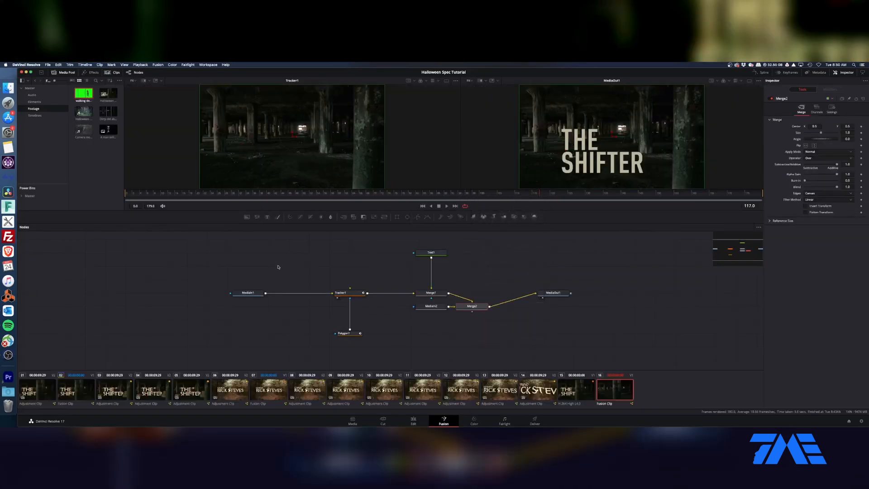
drag(429, 306, 226, 265)
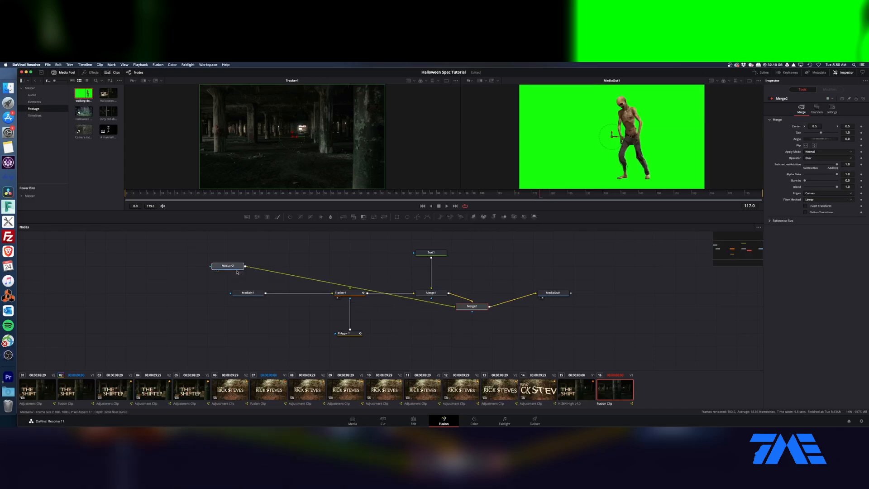
click(477, 309)
drag(227, 266, 248, 252)
key(1)
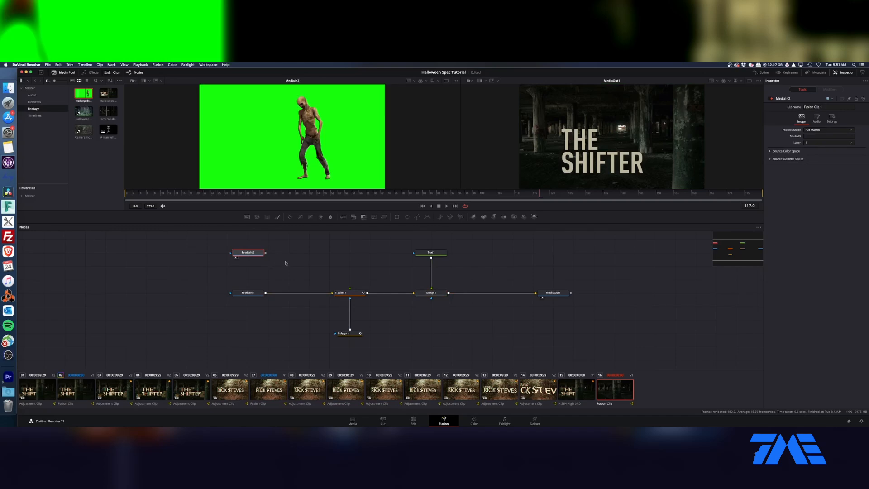
Step: Attach a Delta Keyer to the zombie's MediaIn2 node and key out the green by sampling it as the background colour
key(shift+space)
text(DELTA)
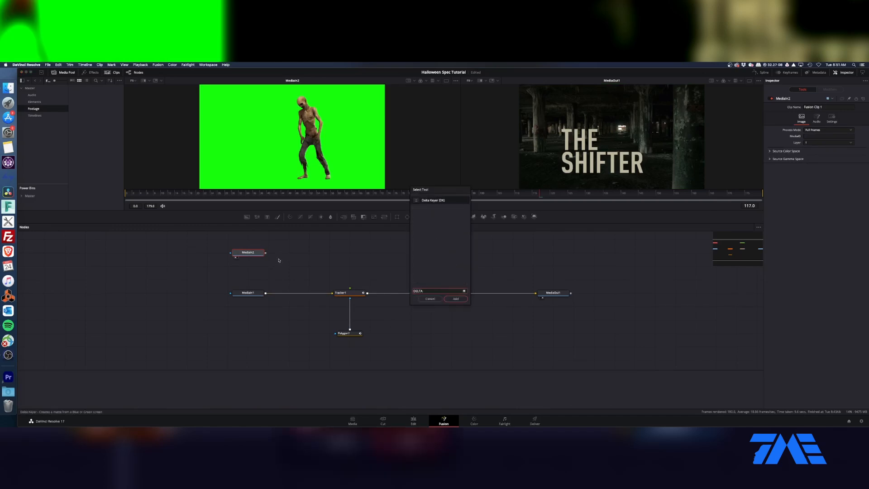
key(Return)
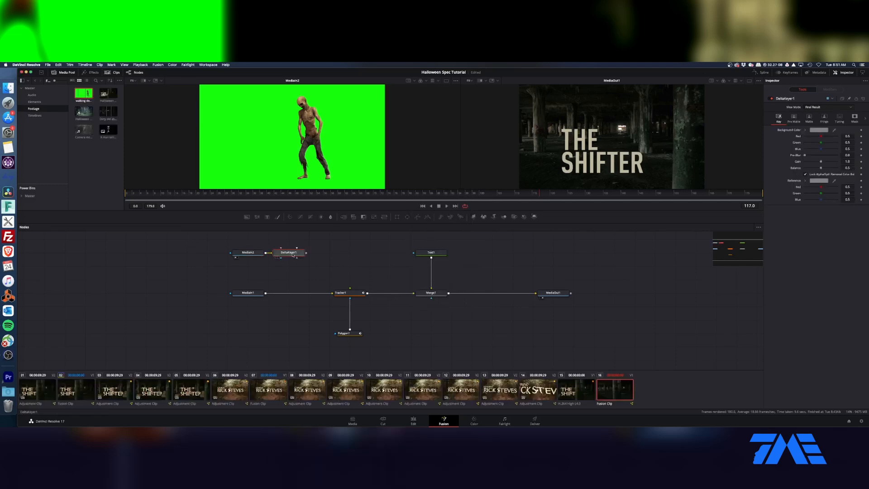
key(1)
drag(834, 131, 364, 117)
drag(289, 252, 309, 252)
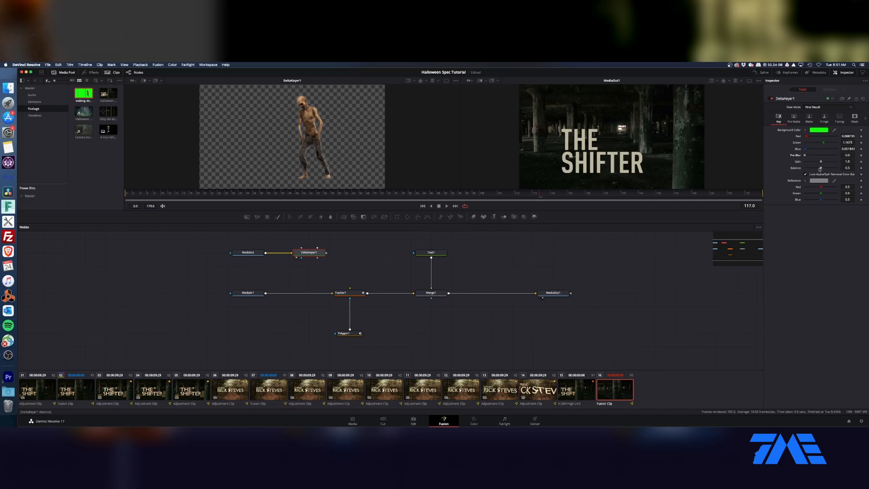
Step: Refine the zombie key by sampling the surrounding background as the Delta Keyer's pre-matte range, checking the edges on several frames
drag(821, 163, 822, 163)
click(799, 124)
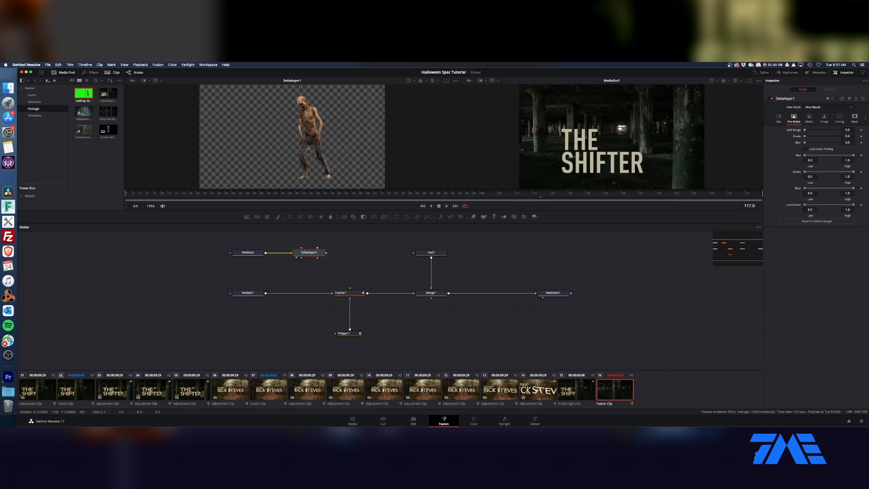
scroll(312, 149, up, 5)
drag(372, 165, 365, 188)
drag(170, 193, 313, 195)
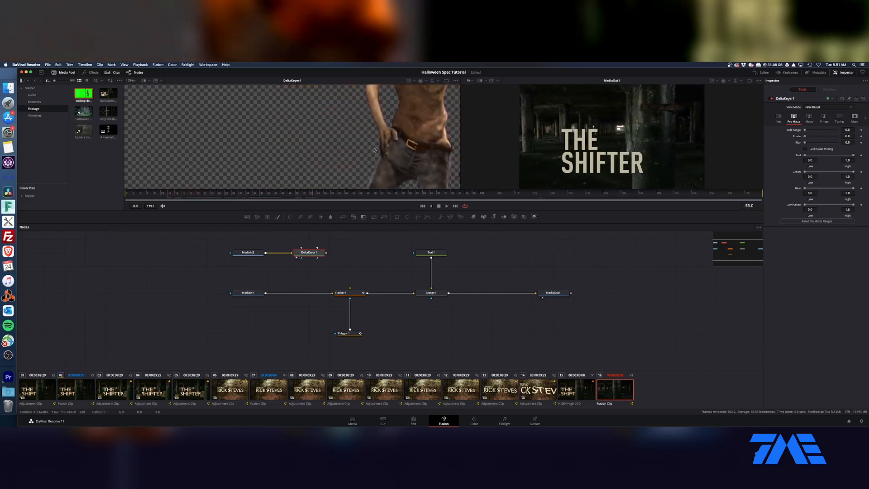
drag(373, 149, 229, 114)
drag(314, 196, 627, 194)
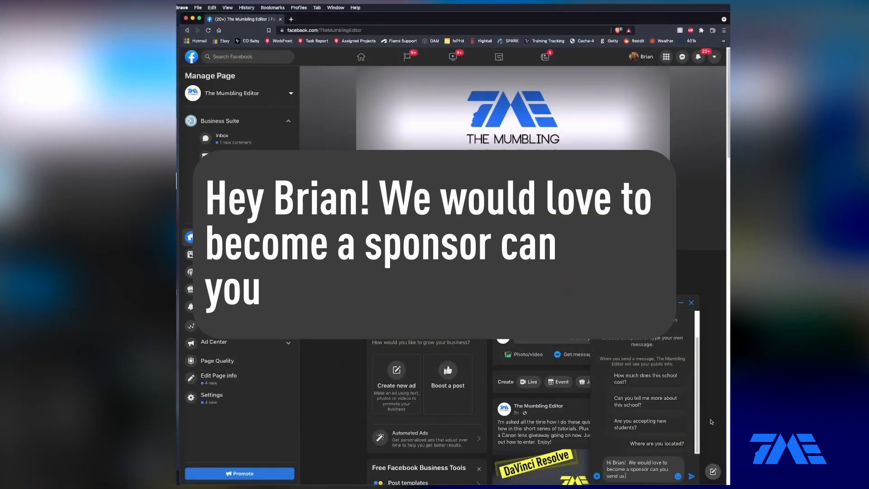
text(your pricing)
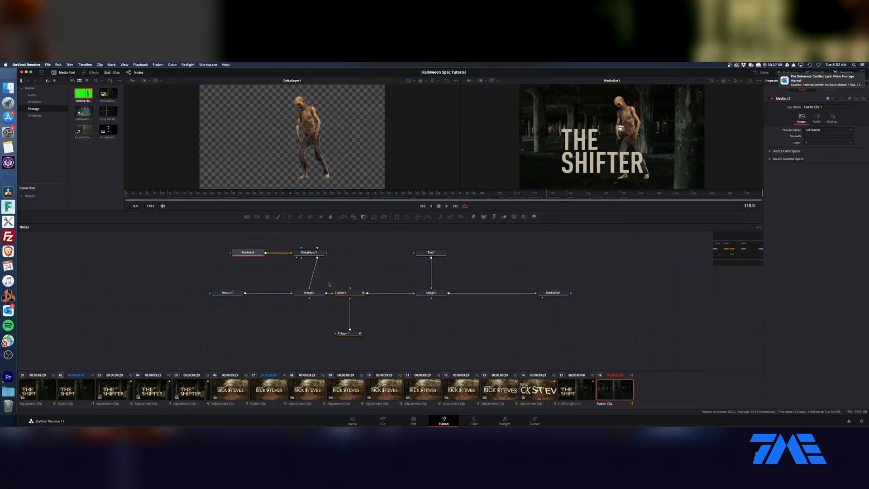
Step: Connect the Delta Keyer output to Tracker1's foreground input and arrange the zombie and keyer nodes above the tracker
drag(326, 252, 332, 256)
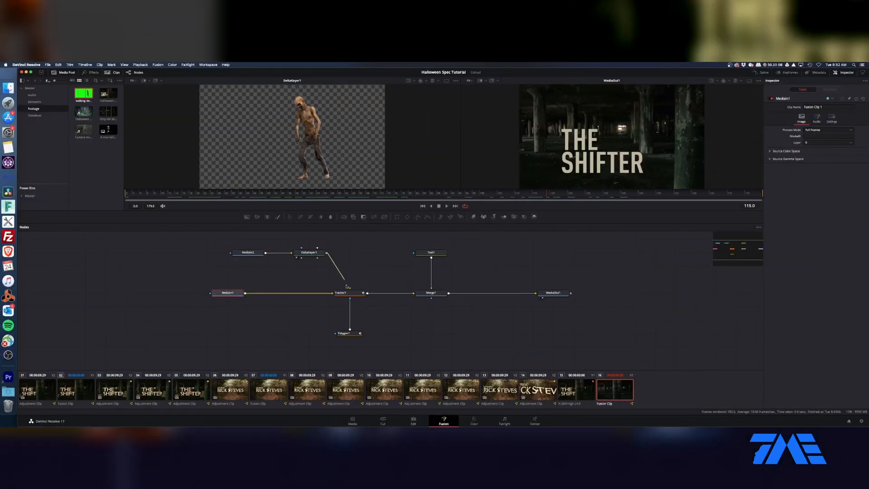
drag(346, 286, 349, 290)
drag(319, 254, 361, 256)
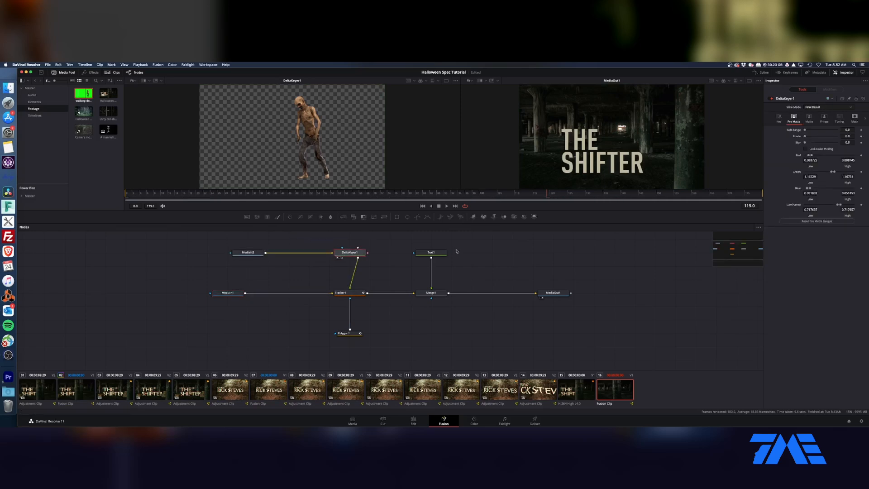
drag(731, 249, 723, 241)
drag(310, 311, 411, 283)
Step: Show Tracker1 in the first viewer and set its operation to Match Move, merging FG over BG
click(395, 353)
key(1)
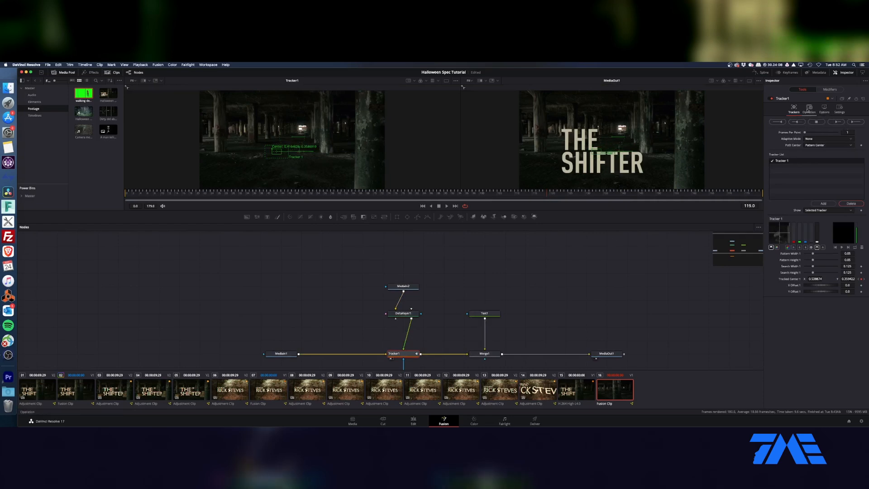
click(809, 108)
click(846, 120)
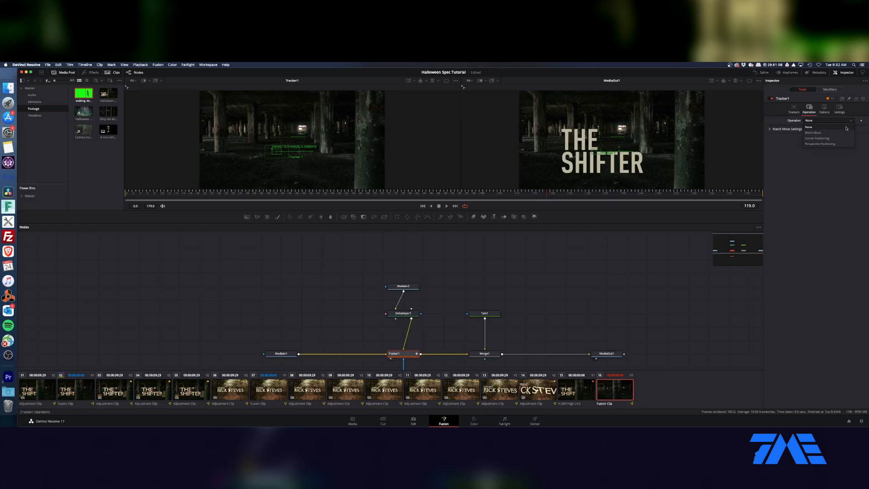
click(840, 133)
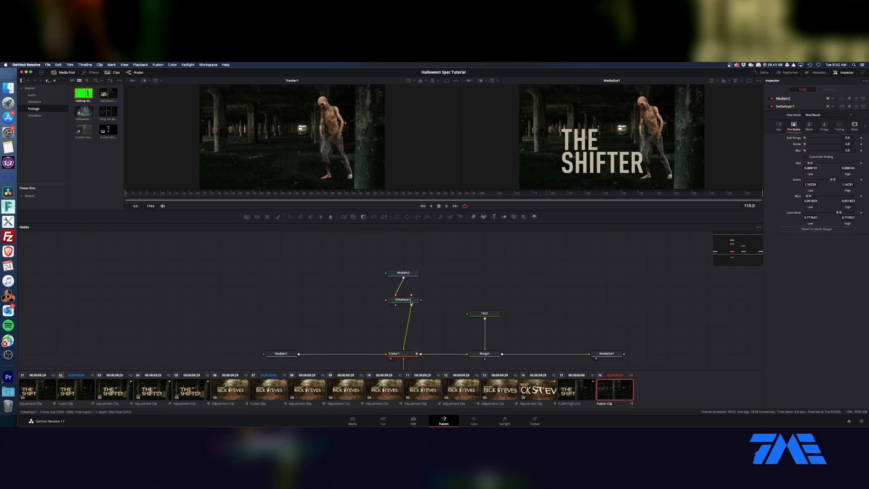
Step: Add a Transform after the Delta Keyer, scale the zombie to about 0.237 and centre it near X 0.352, Y 0.824
click(406, 300)
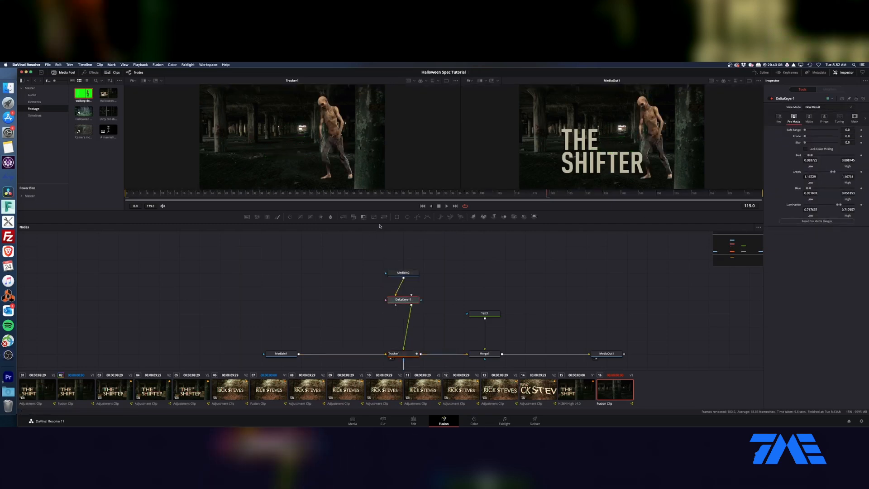
click(385, 217)
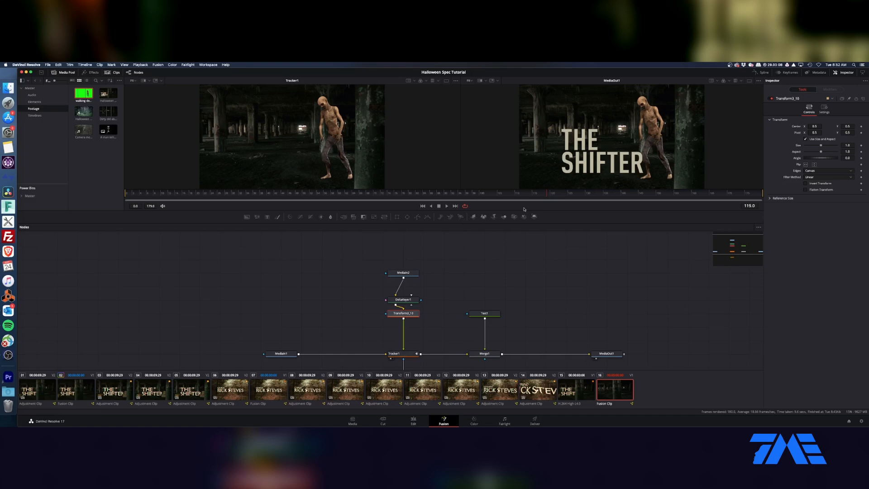
drag(815, 126, 792, 127)
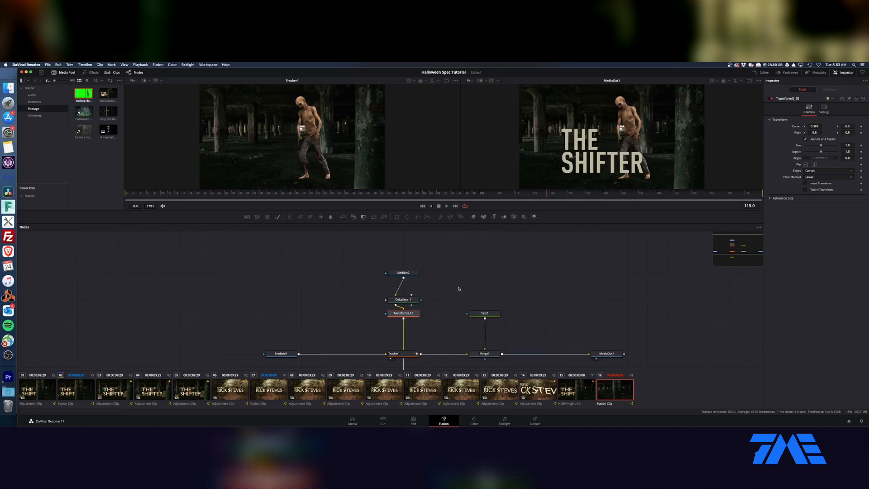
drag(821, 146, 809, 148)
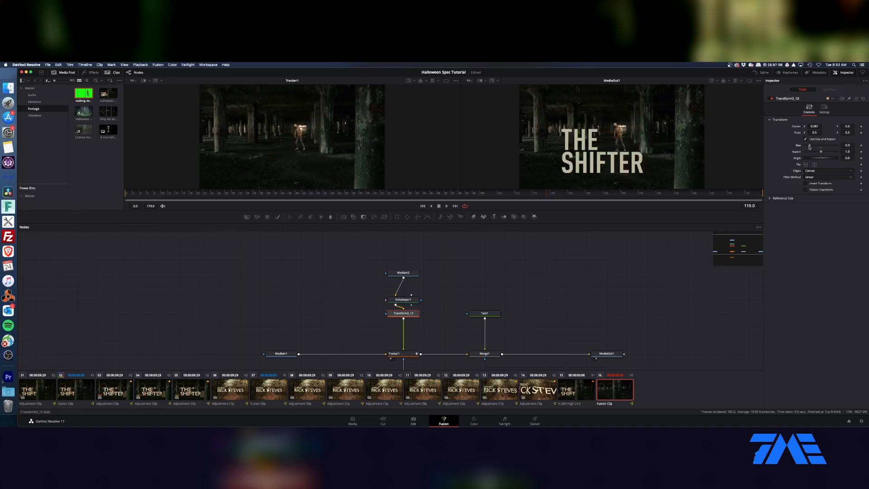
key(1)
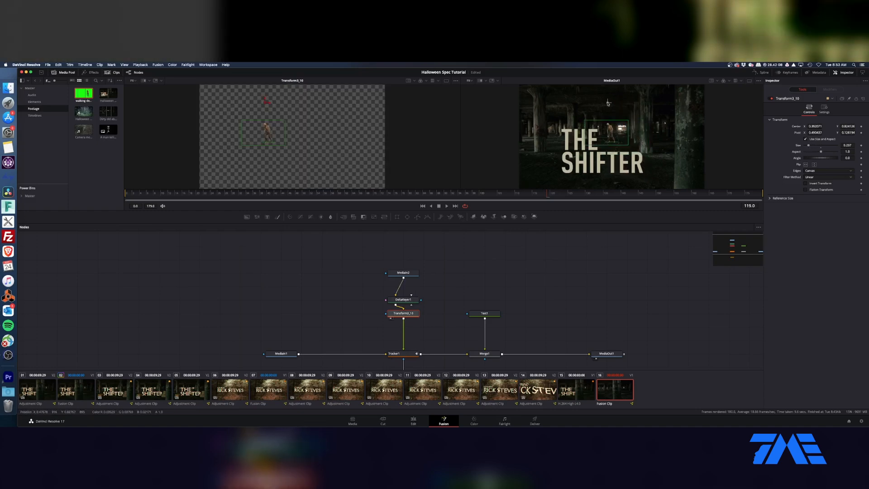
Step: Shift the zombie toward the pillar at frame 0, to centre X about 0.39, and check its placement through frame 51
drag(360, 196, 127, 212)
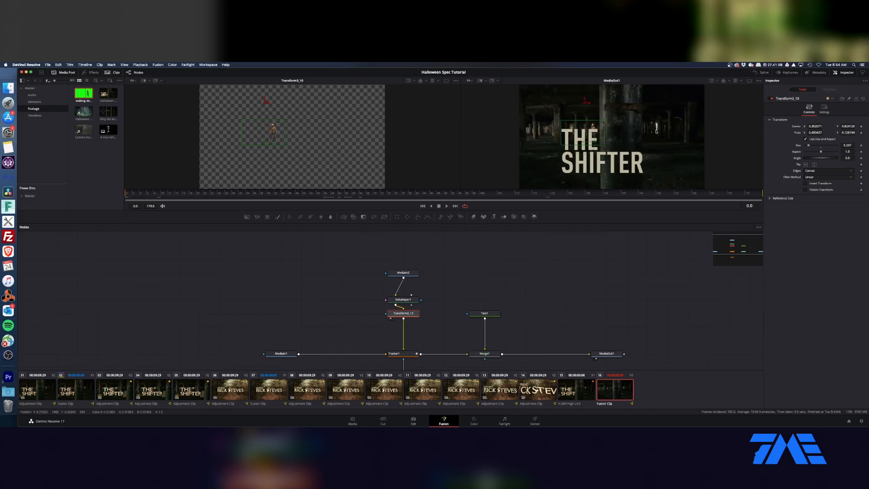
drag(587, 104, 595, 103)
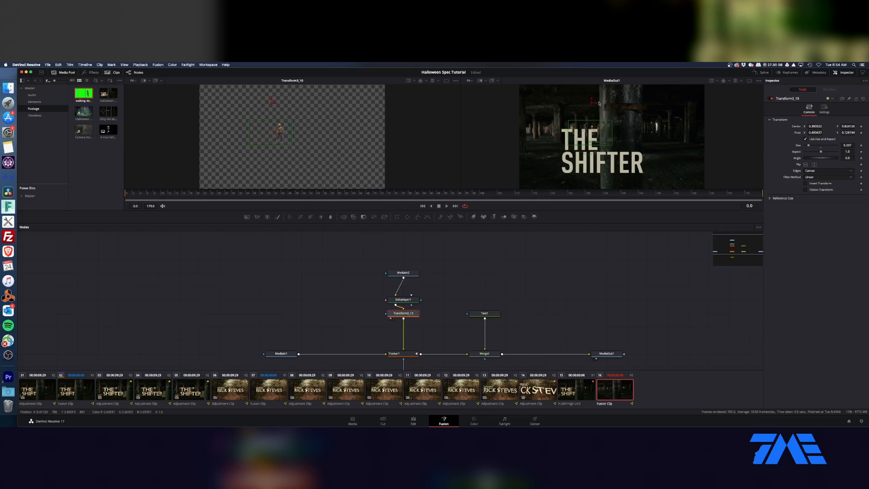
drag(128, 196, 293, 203)
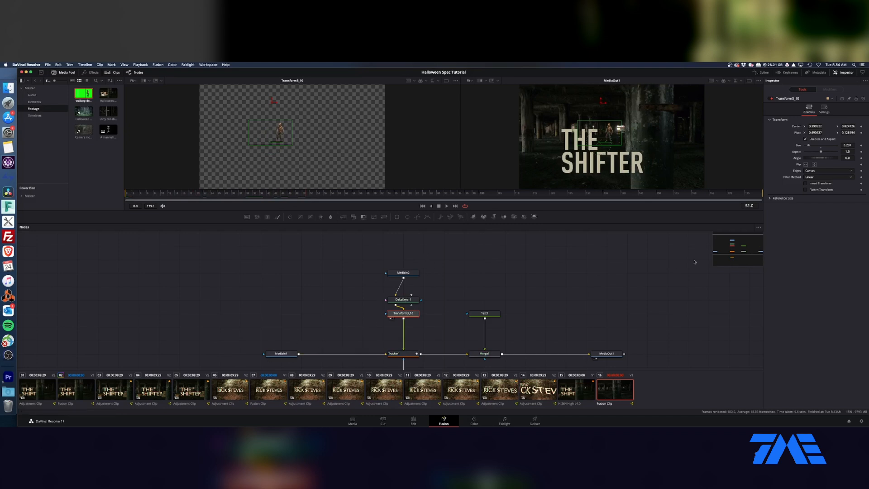
Step: Move the zombie, keyer, transform, tracker and polygon nodes together away from Merge1 to make room in the node graph
click(753, 249)
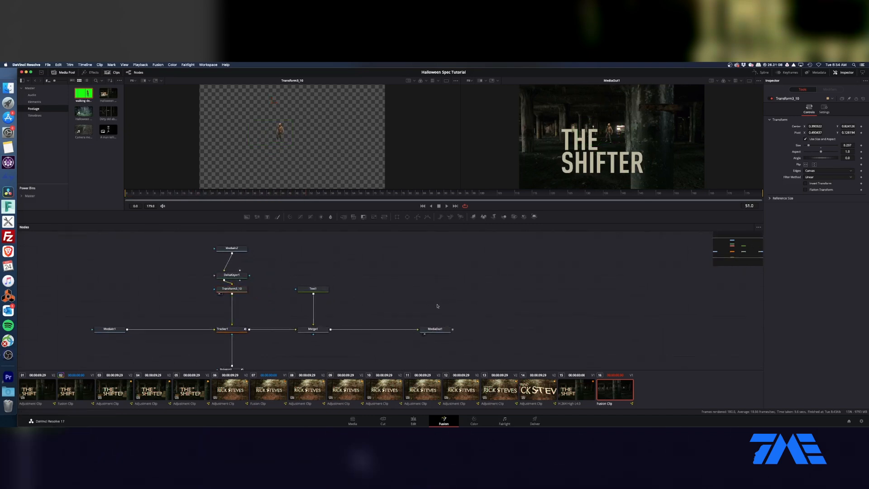
key(minus)
drag(291, 251, 215, 356)
drag(276, 321, 233, 321)
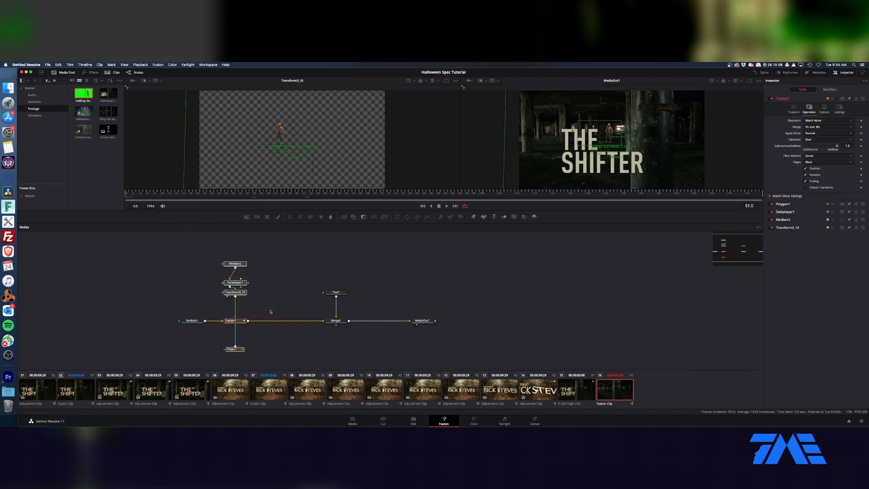
Step: Add a Loader node to the empty graph area and load Crate Box Wooden.png into it
click(272, 295)
key(shift+space)
text(DELTA)
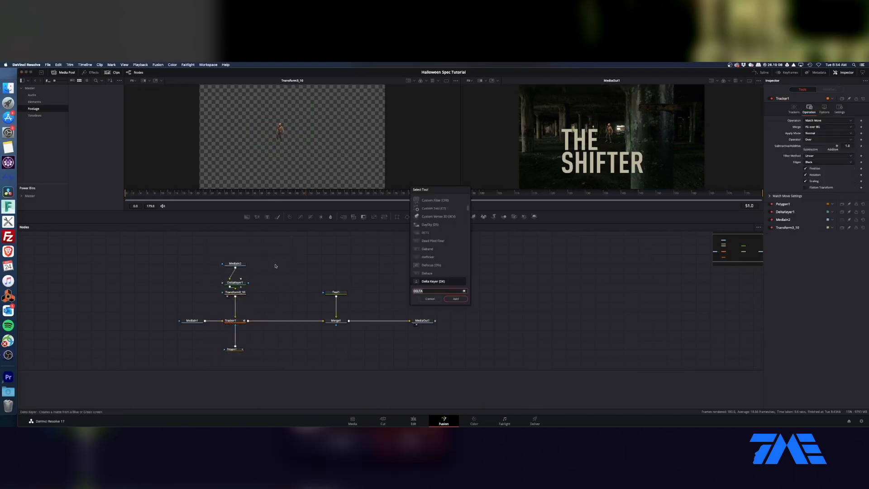
text(LOADER)
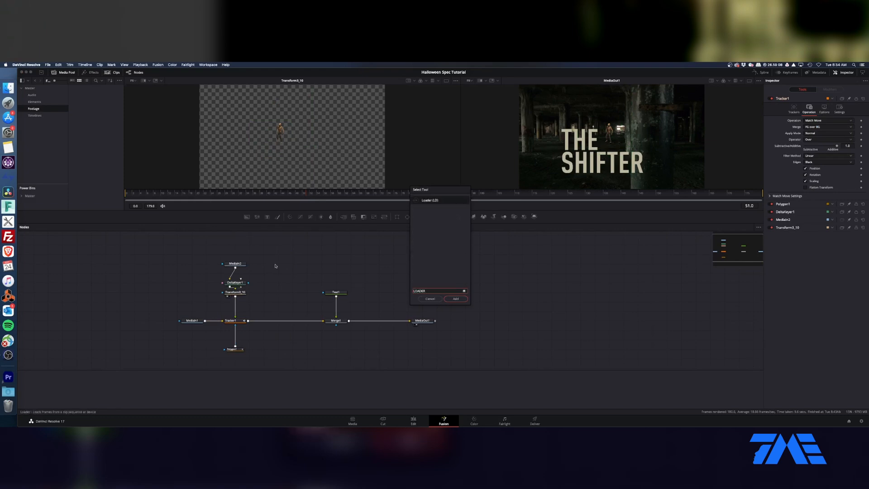
key(Return)
click(343, 94)
double_click(343, 94)
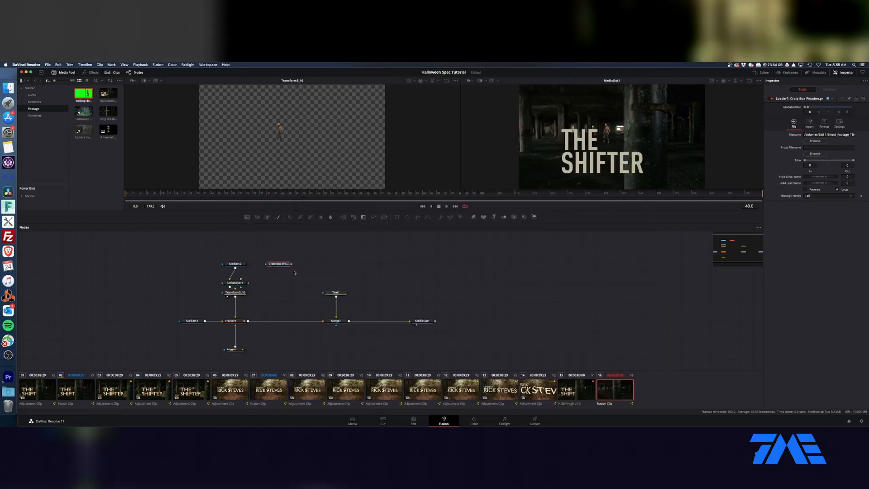
Step: Duplicate the crate Loader beside the original, load Boxes Crates Wooden.png into the copy and show it in the first viewer
click(322, 269)
key(ctrl+v)
click(815, 141)
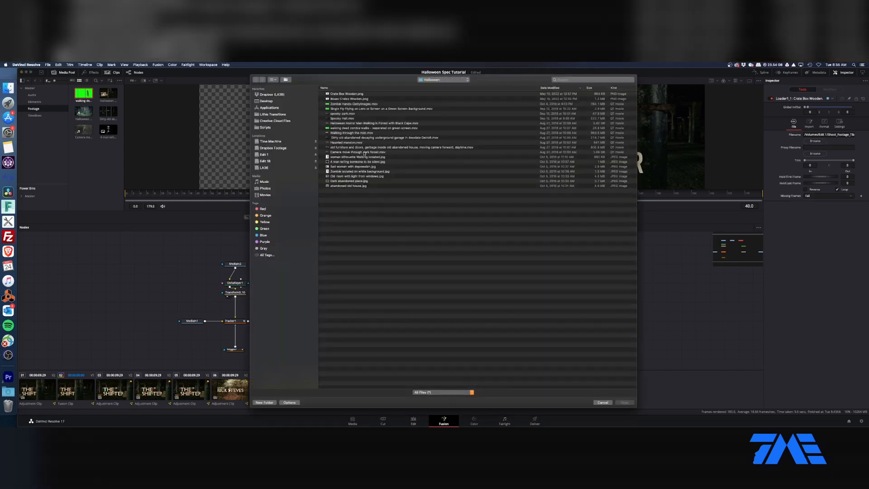
double_click(346, 99)
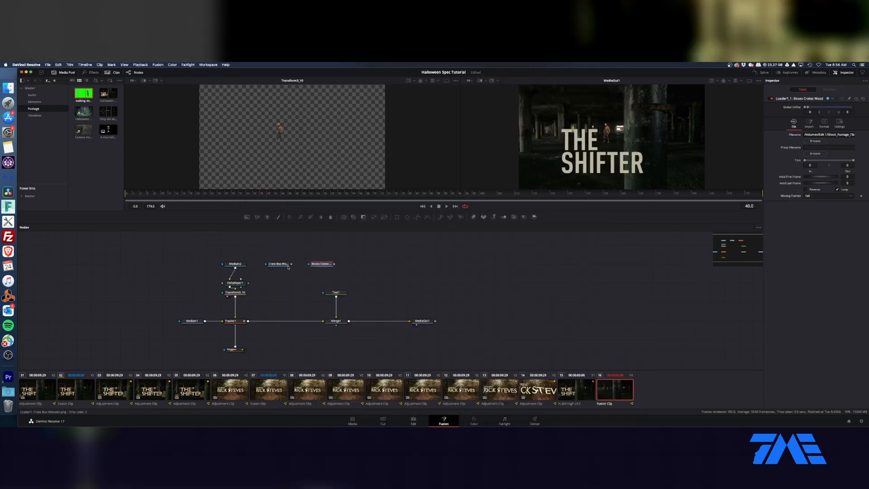
click(325, 266)
key(1)
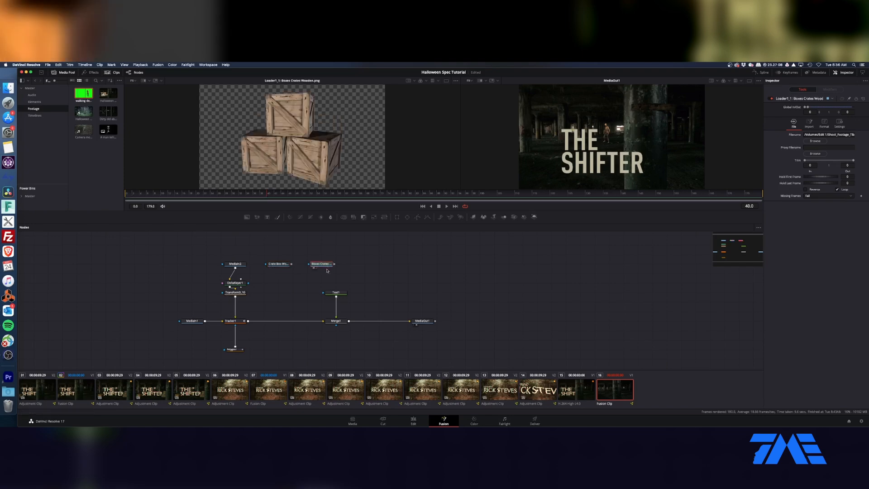
Step: Merge the single-crate Loader over the zombie's transform output, then add a Transform after that Loader with a size of about 0.42
click(284, 266)
drag(291, 263, 236, 294)
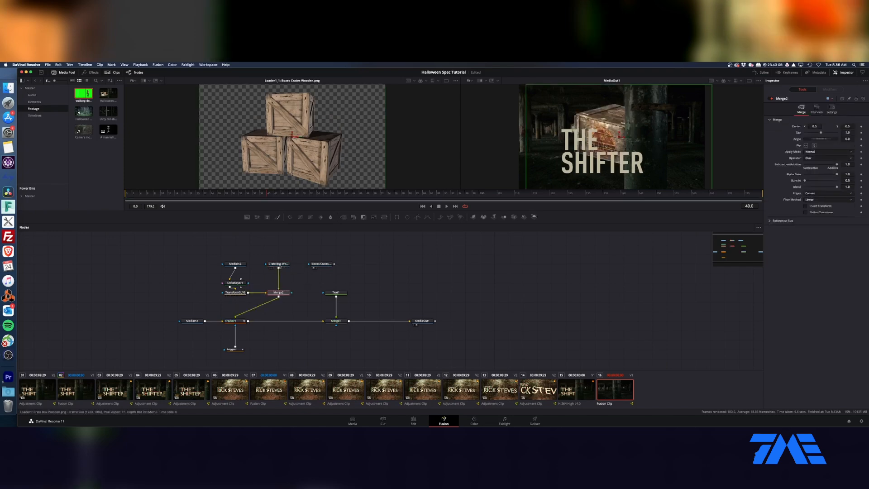
click(278, 263)
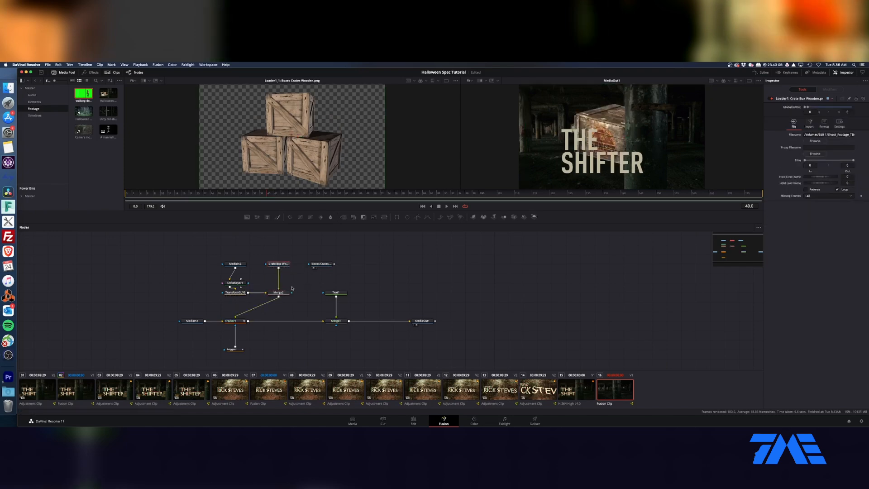
click(385, 219)
drag(822, 146, 810, 146)
click(288, 194)
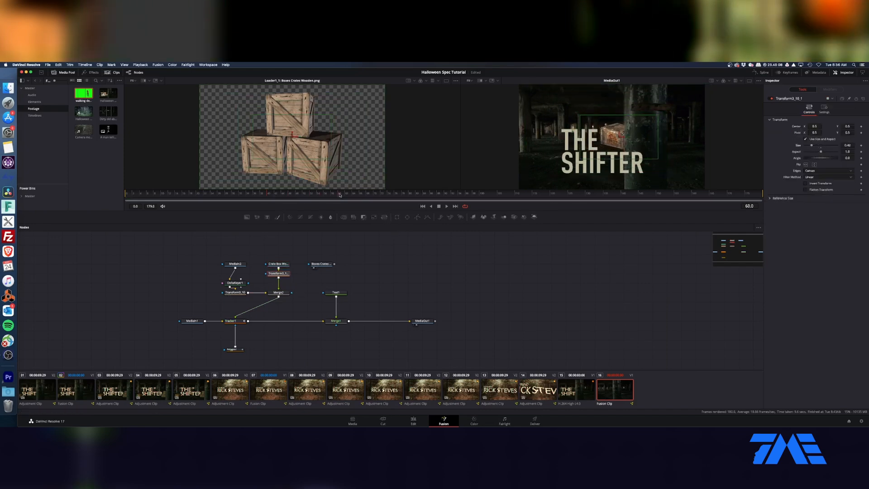
drag(359, 196, 383, 196)
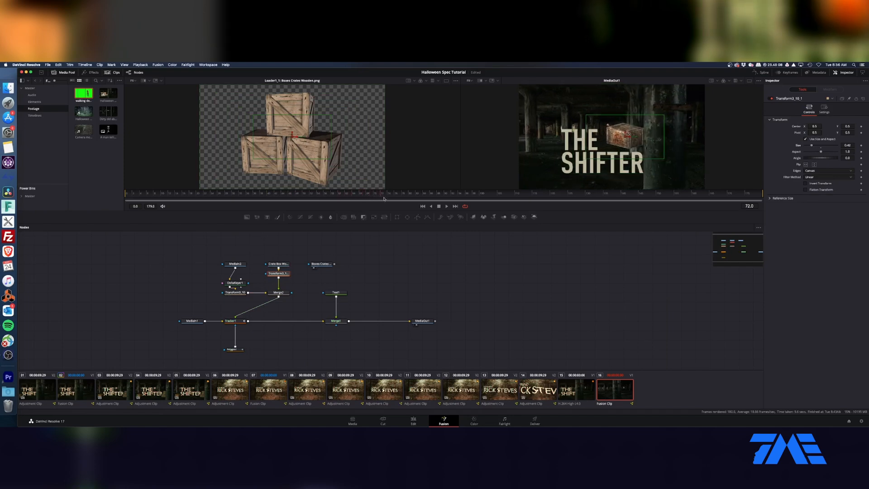
Step: Remove the title's merge from the line between tracker and MediaOut1, and merge Text1 over the crate composite ahead of the tracker
click(338, 292)
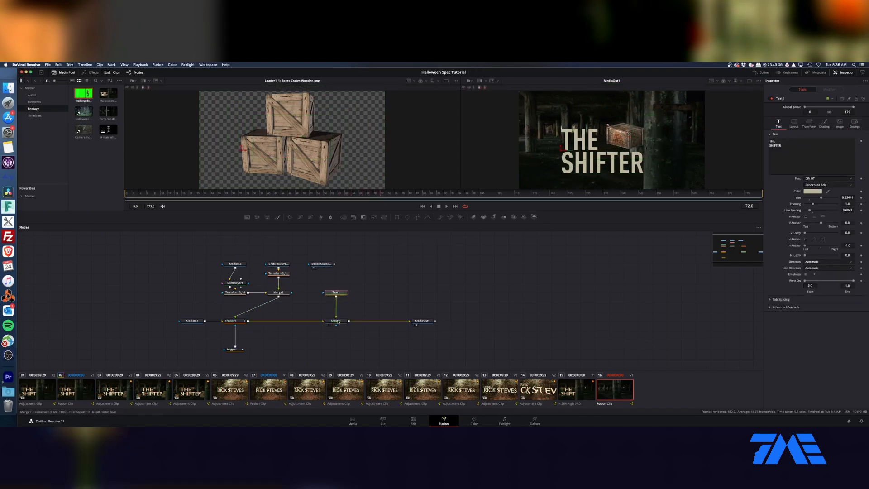
click(348, 321)
key(Delete)
drag(341, 293, 291, 293)
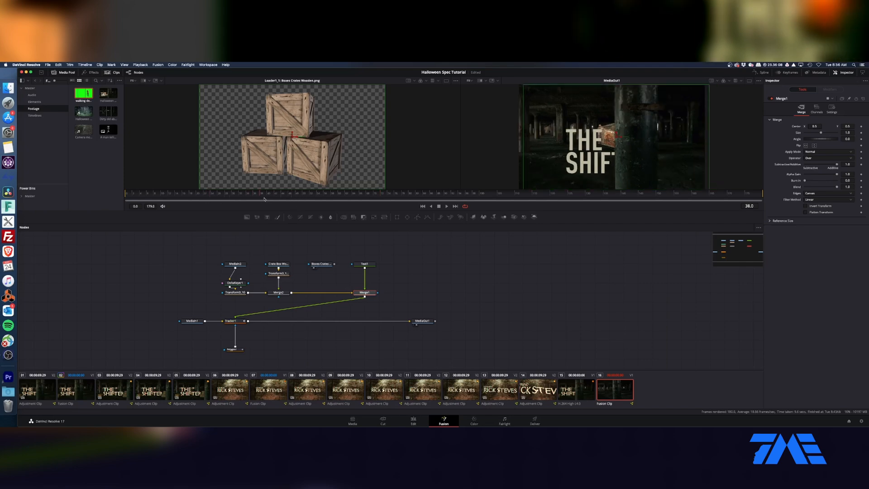
drag(384, 201, 446, 198)
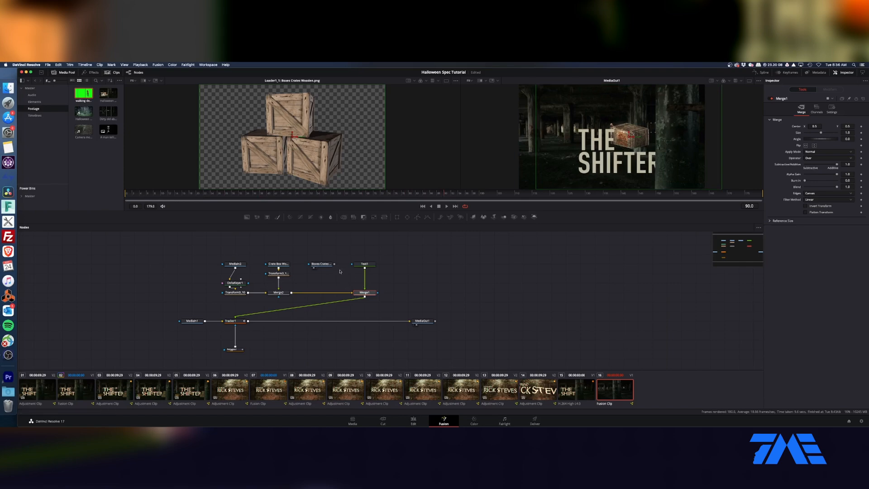
Step: Scale the single crate to about 0.271 and place it on the floor beside the title's start, at centre about 0.14, 0.17
click(278, 273)
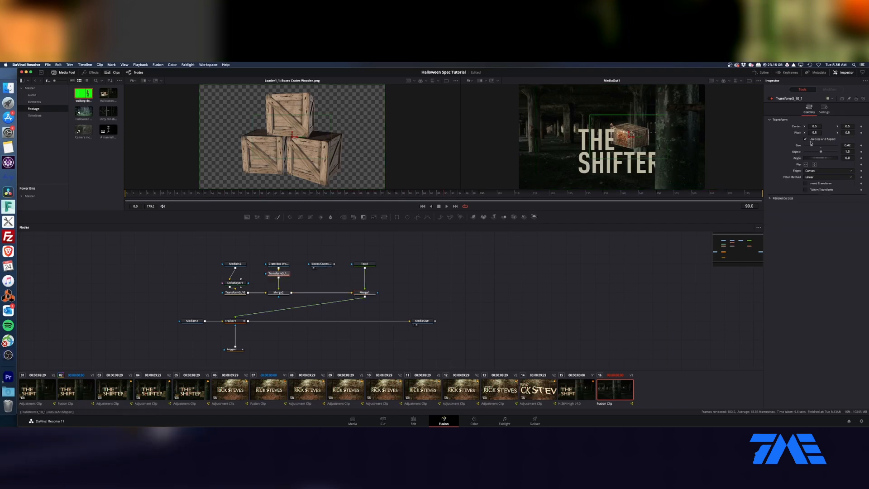
drag(812, 147, 809, 147)
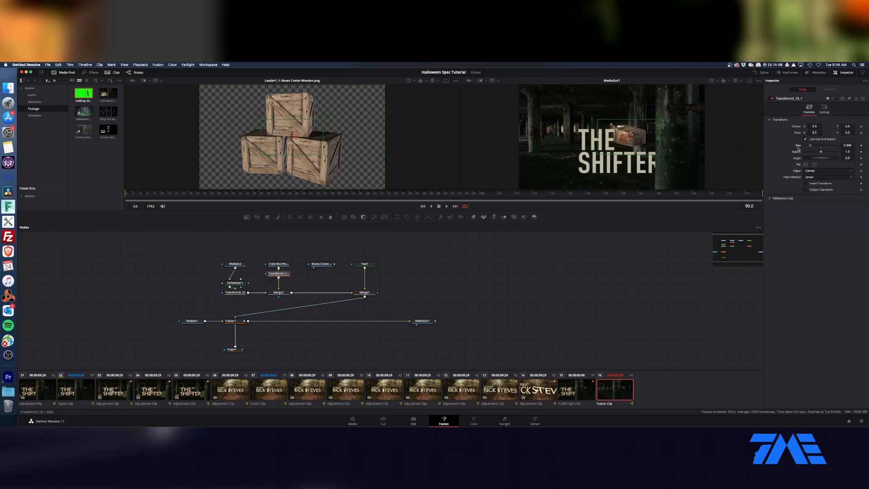
drag(809, 146, 808, 146)
drag(629, 137, 561, 170)
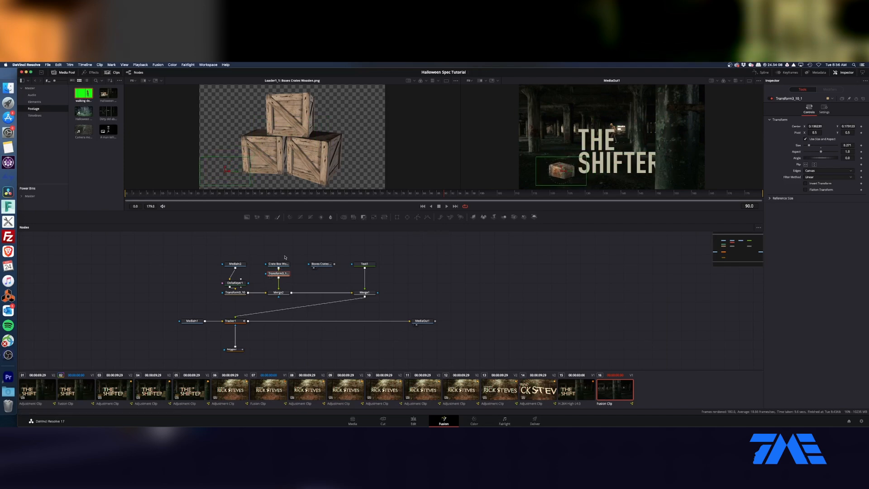
Step: Paste the crate's Transform after the stacked-crates Loader and merge the result between Merge2 and the title merge
click(322, 264)
key(ctrl+v)
drag(334, 273, 290, 292)
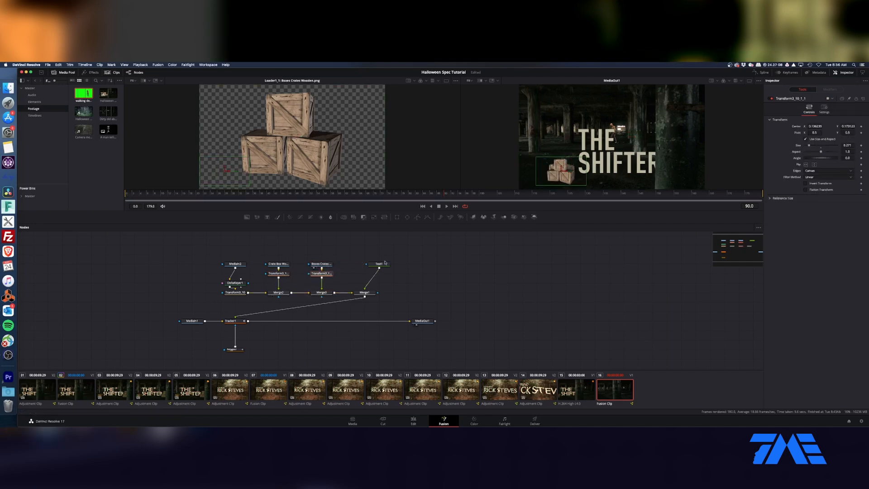
Step: Place the stacked crates behind the end of SHIFTER at centre about 0.71, 0.27, enlarge them to about 0.3 and save the project
click(330, 274)
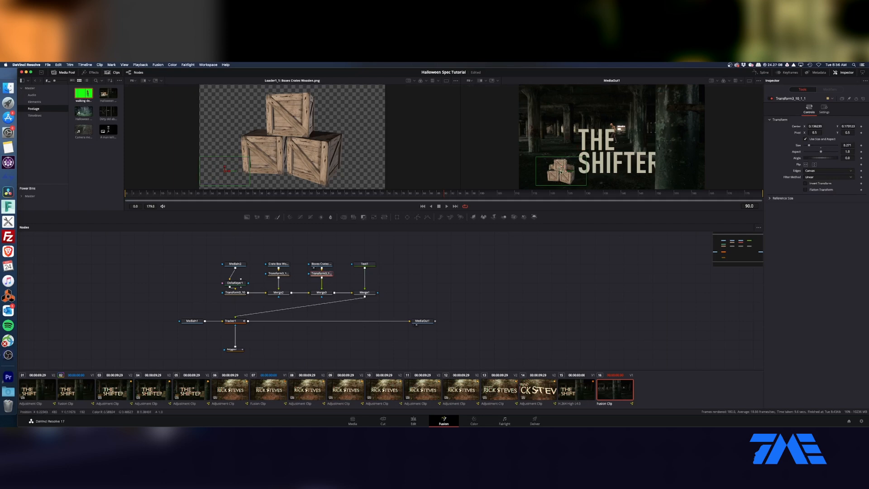
drag(561, 171, 675, 157)
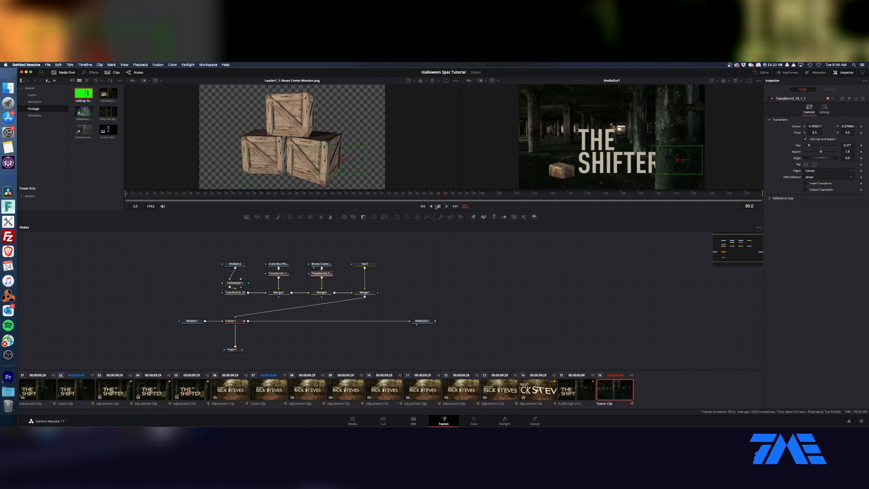
click(527, 195)
drag(541, 197, 595, 198)
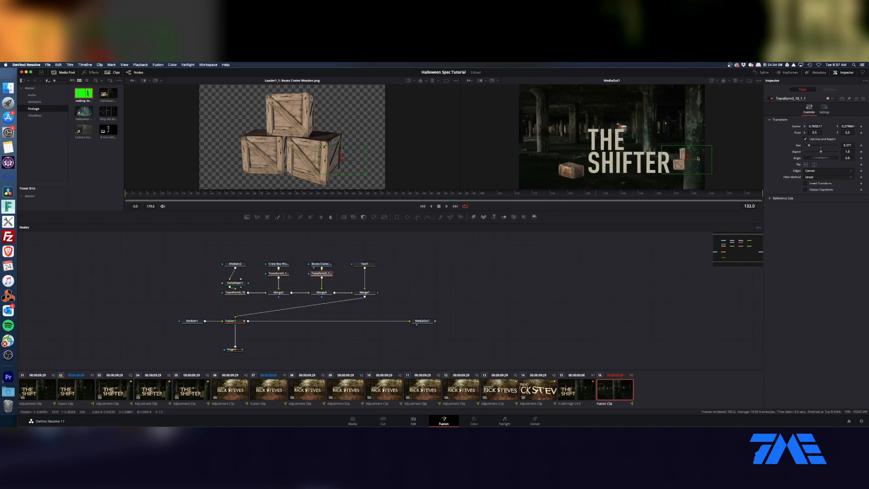
drag(687, 160, 678, 158)
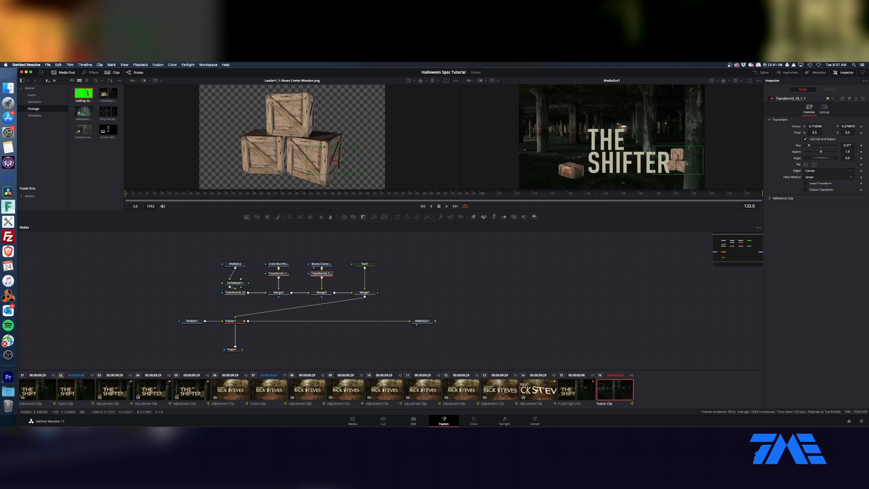
drag(808, 145, 818, 146)
key(super+s)
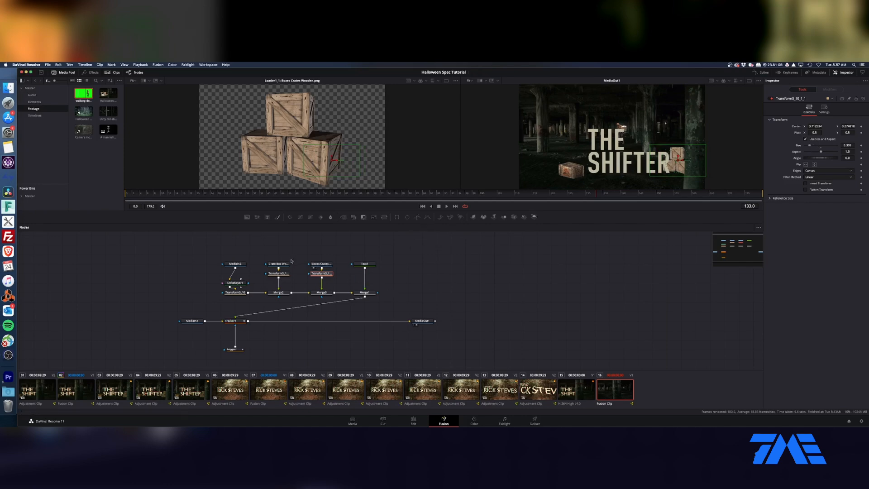
Step: Duplicate the single-crate Loader with its Transform, make room in the node graph, and merge the copy over the title before the tracker
drag(289, 263, 290, 277)
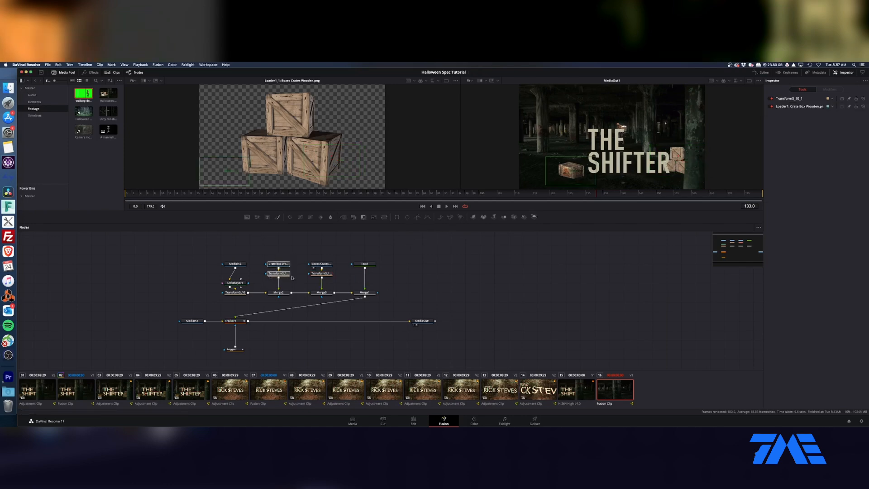
key(super+v)
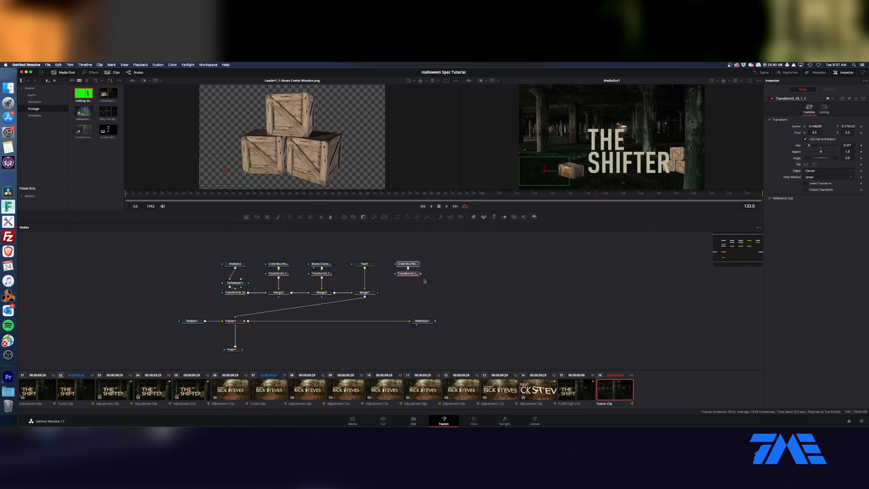
drag(428, 319, 484, 320)
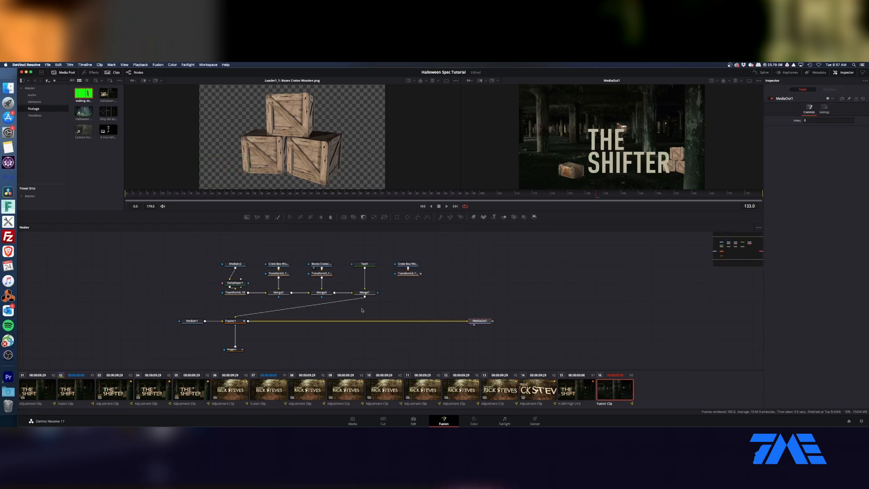
drag(377, 240, 192, 298)
drag(365, 293, 292, 292)
drag(420, 273, 292, 298)
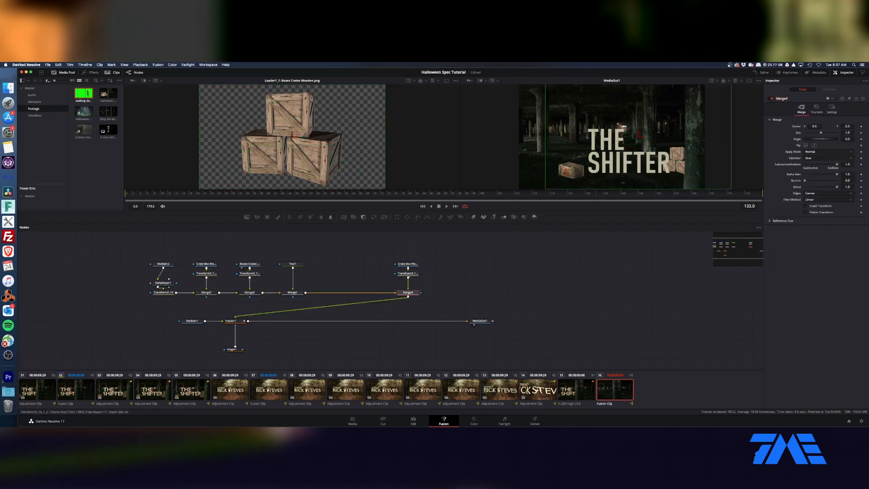
Step: Place the duplicate crate in front of the end of SHIFTER at centre about 0.65, 0.14, and check it across several frames
click(408, 274)
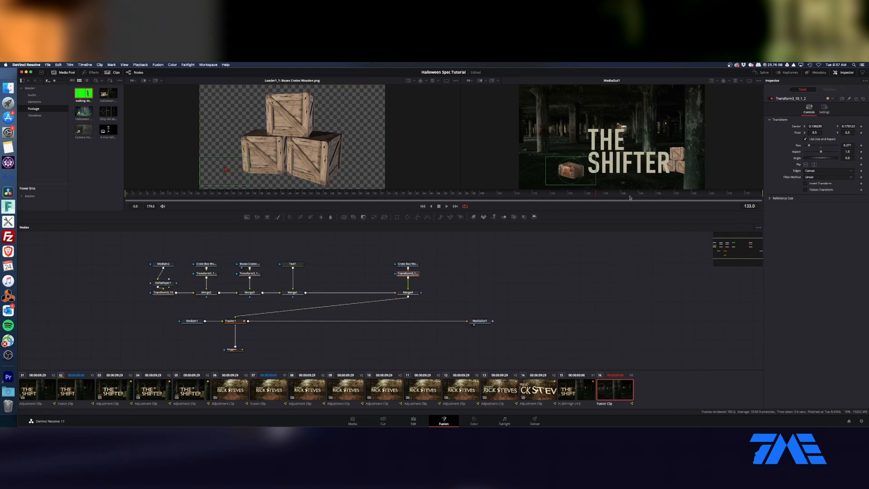
click(370, 196)
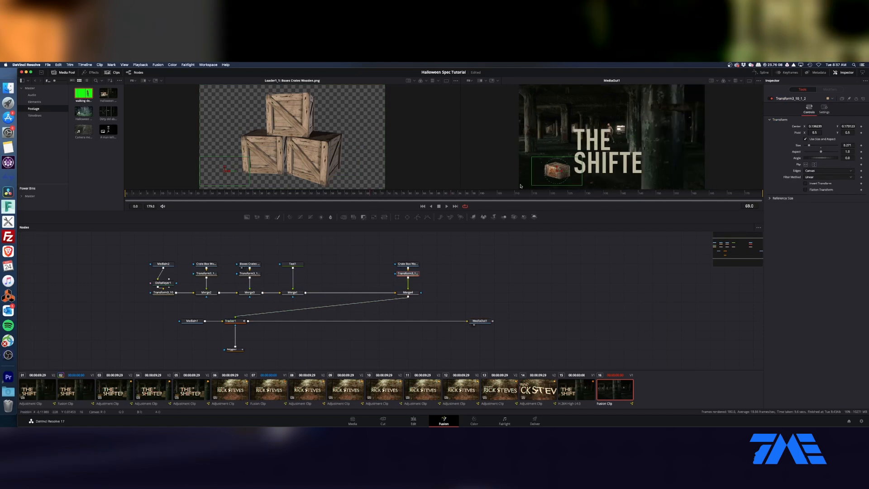
drag(561, 173, 665, 175)
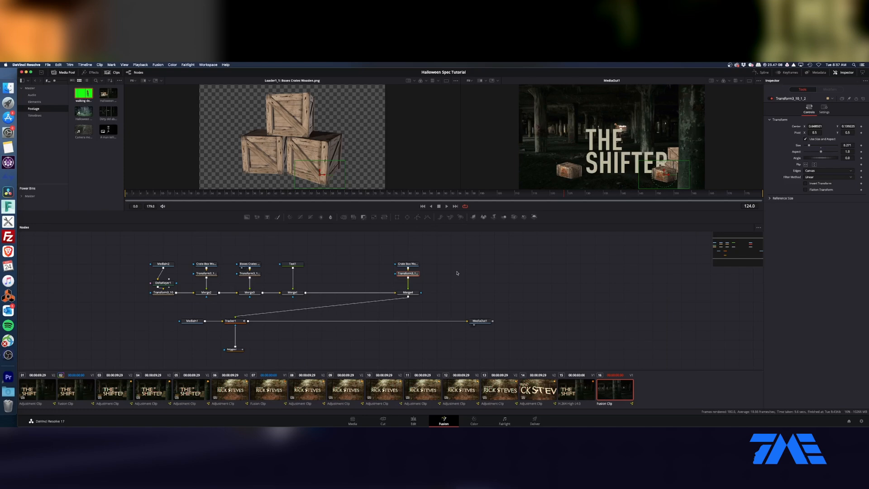
click(342, 194)
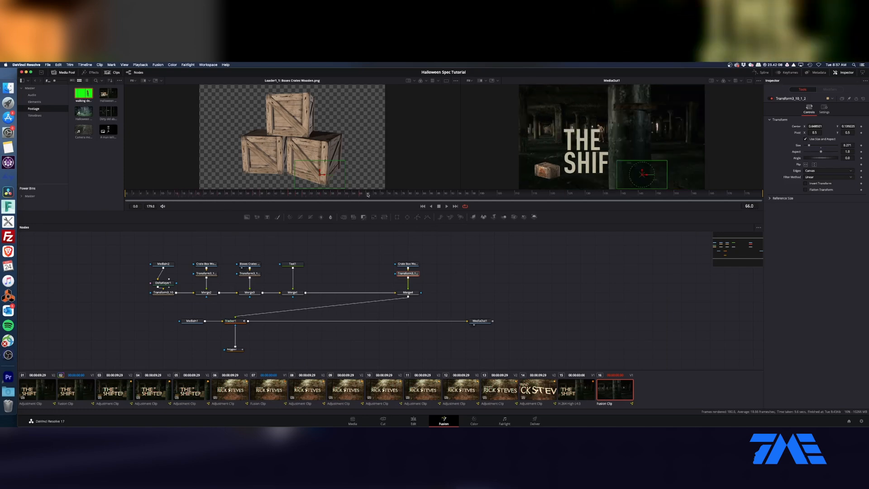
drag(424, 195, 447, 196)
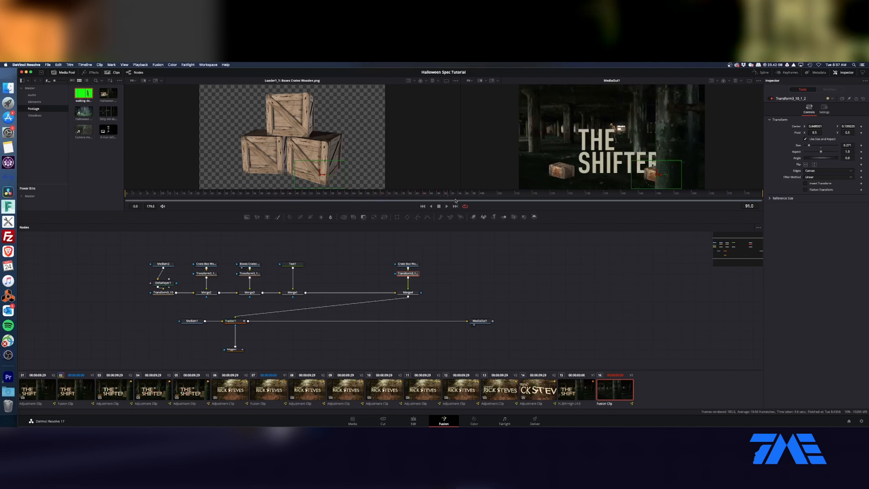
click(162, 195)
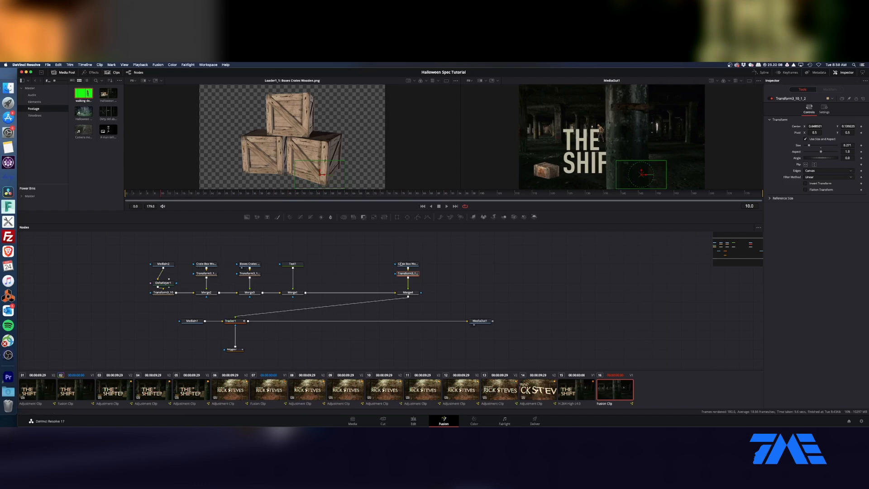
click(204, 193)
drag(204, 194, 210, 193)
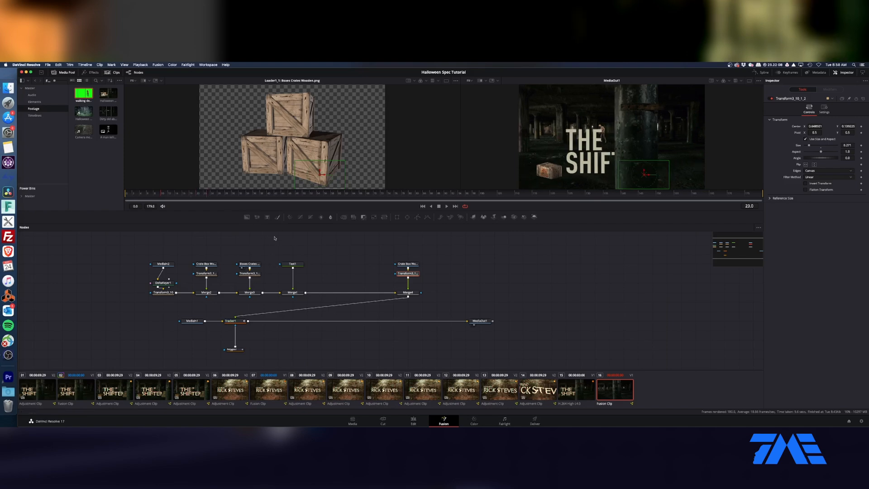
Step: At frame 107, move MediaIn2 and DeltaKeyer1 up and insert a Color Corrector between the keyer and the zombie's transform
click(503, 194)
drag(173, 252, 154, 285)
drag(161, 283, 162, 272)
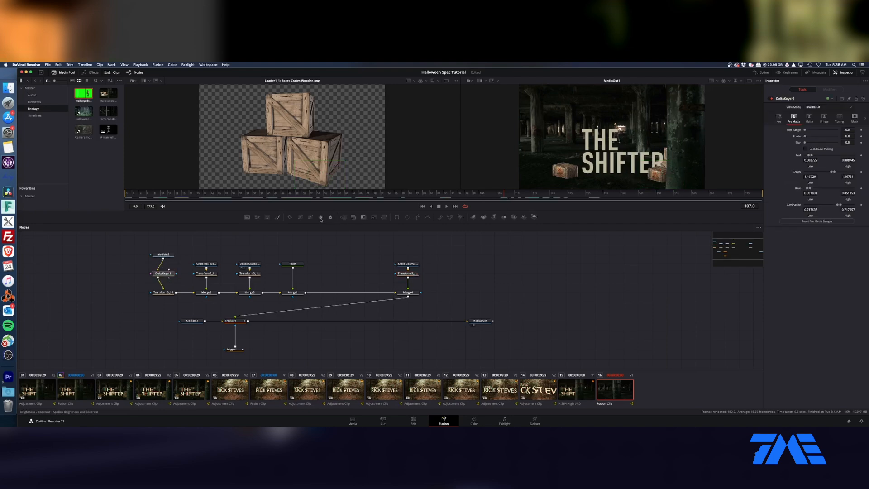
click(290, 217)
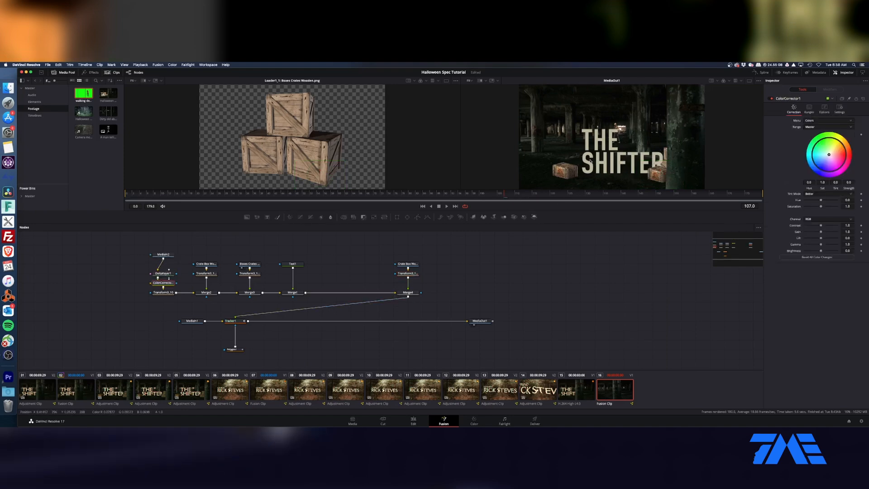
Step: Tint the zombie slightly yellow-green, reduce its saturation to about 0.55 and raise its contrast to about 1.13
scroll(581, 165, up, 5)
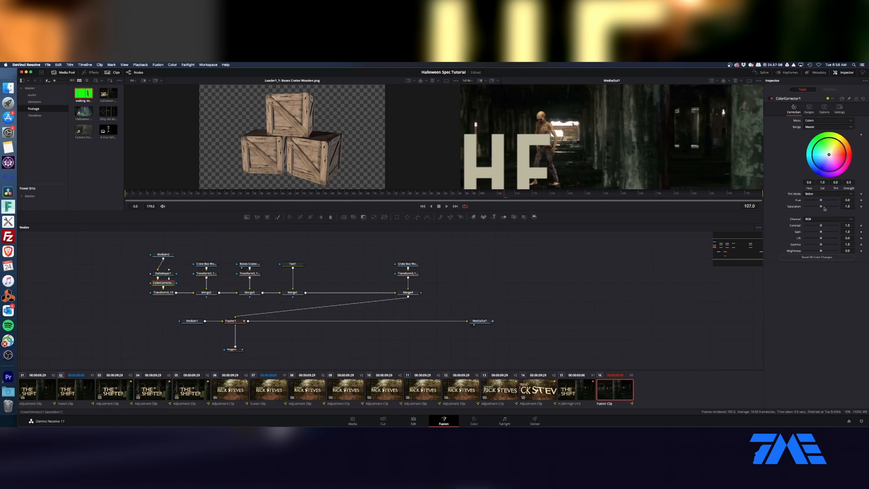
drag(828, 155, 828, 150)
drag(828, 150, 828, 148)
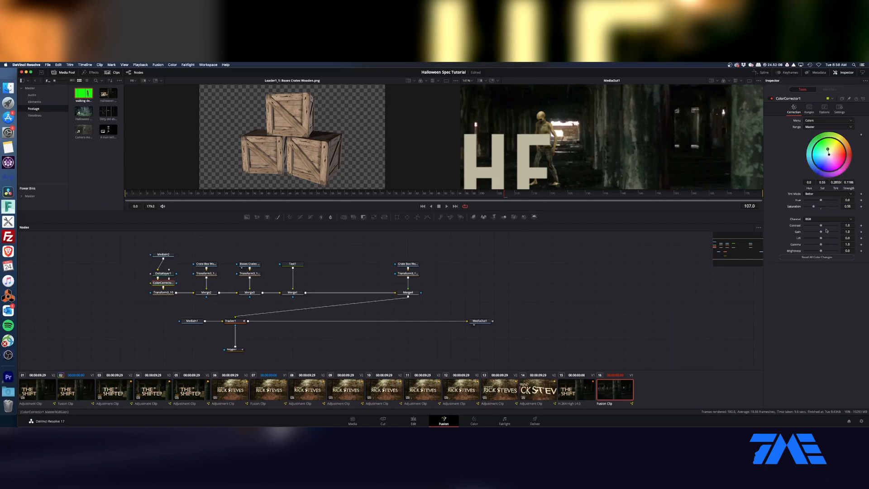
drag(820, 225, 822, 227)
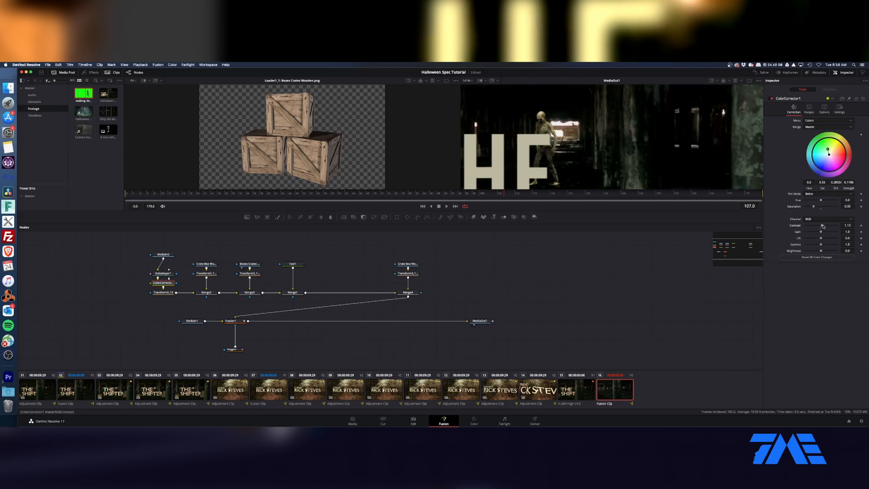
Step: Enable Pre-Divide/Post-Multiply for the zombie's Color Corrector
click(808, 110)
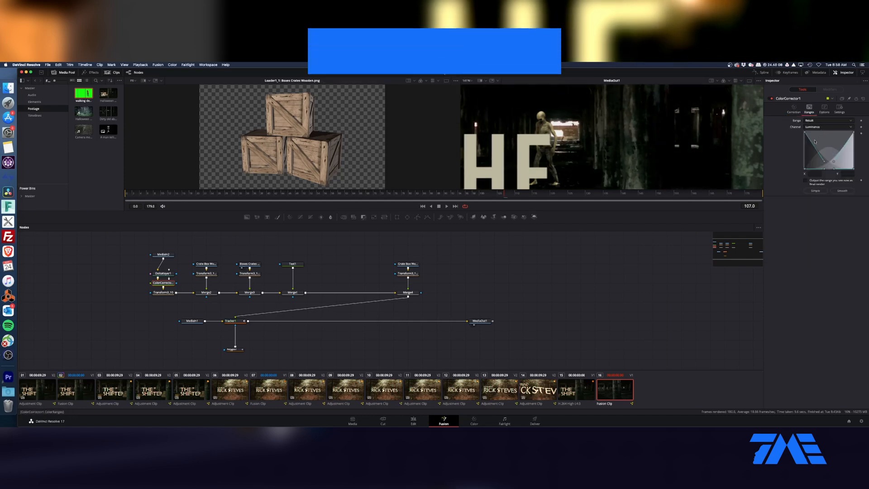
click(824, 108)
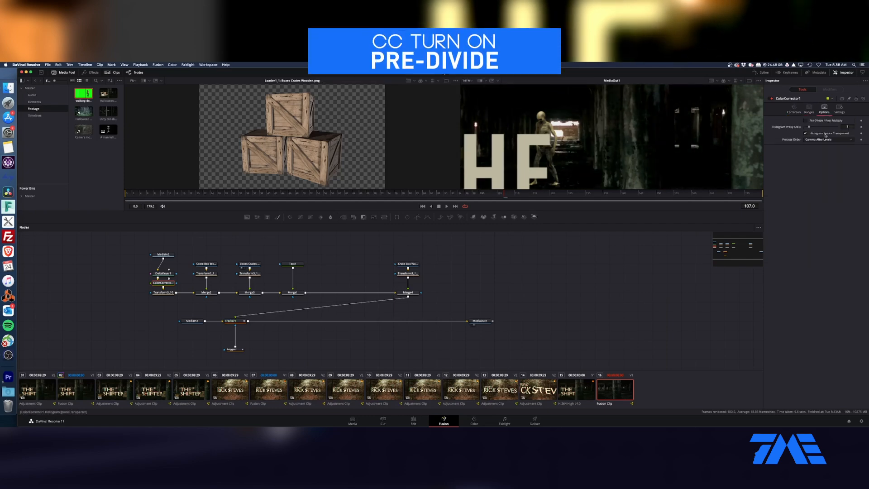
click(805, 120)
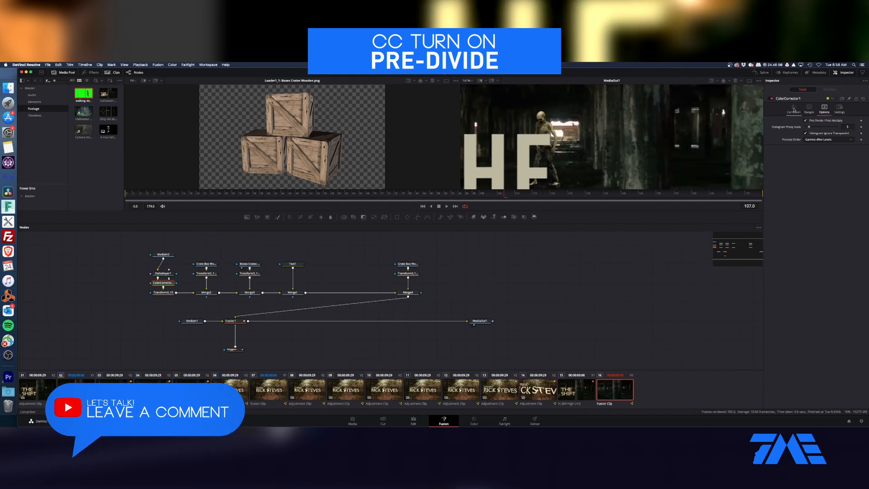
Step: Set the zombie's Color Corrector to about 1.03 contrast, 1.057 gain and -0.012 brightness, and save the project
click(793, 109)
drag(826, 228, 818, 226)
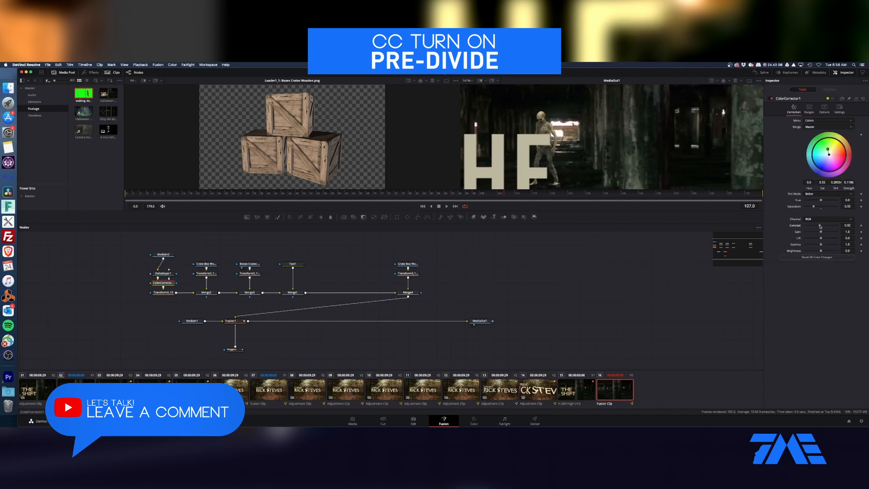
drag(821, 225, 821, 225)
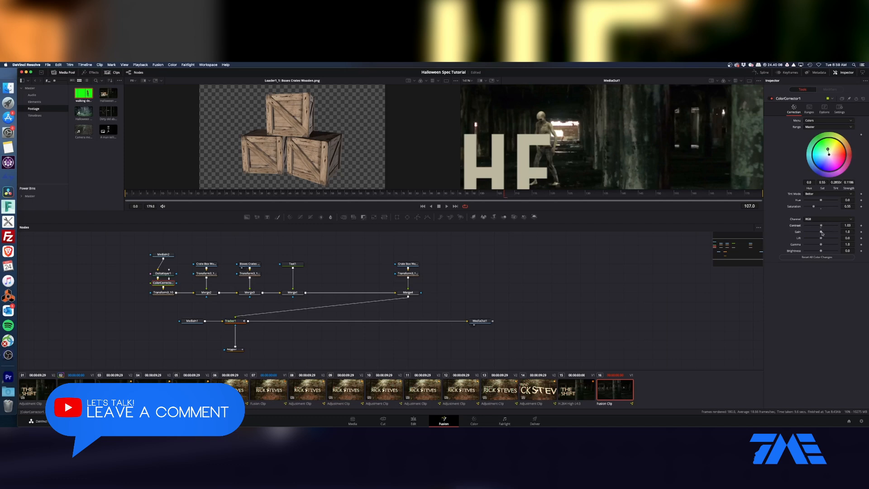
drag(822, 233, 820, 232)
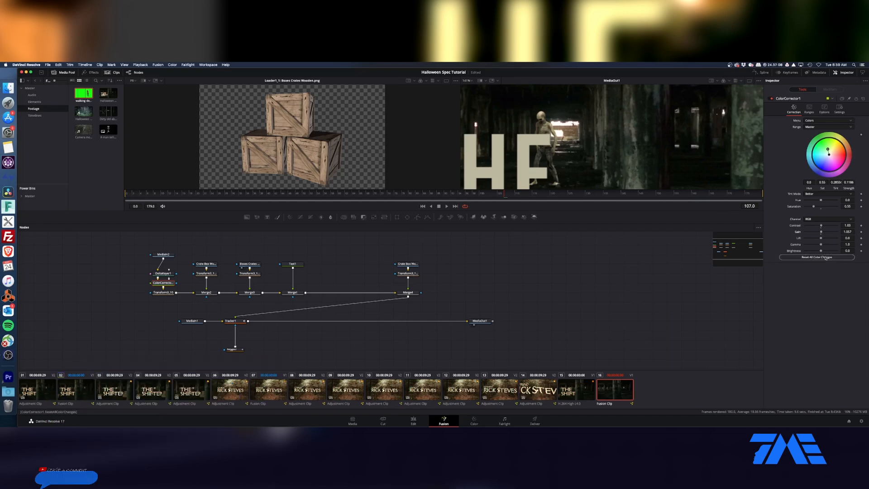
drag(823, 251, 819, 251)
key(super+s)
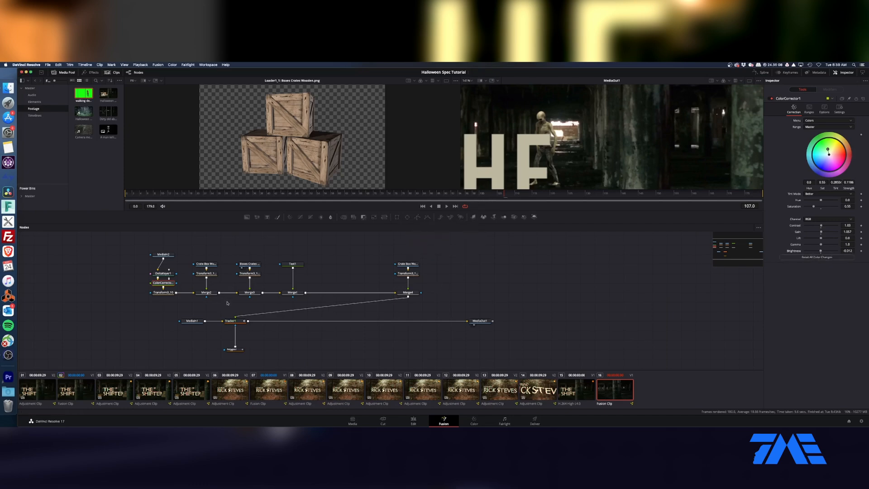
Step: View the first crate's transform in the first viewer and insert a Color Corrector between that transform and Merge2
click(206, 273)
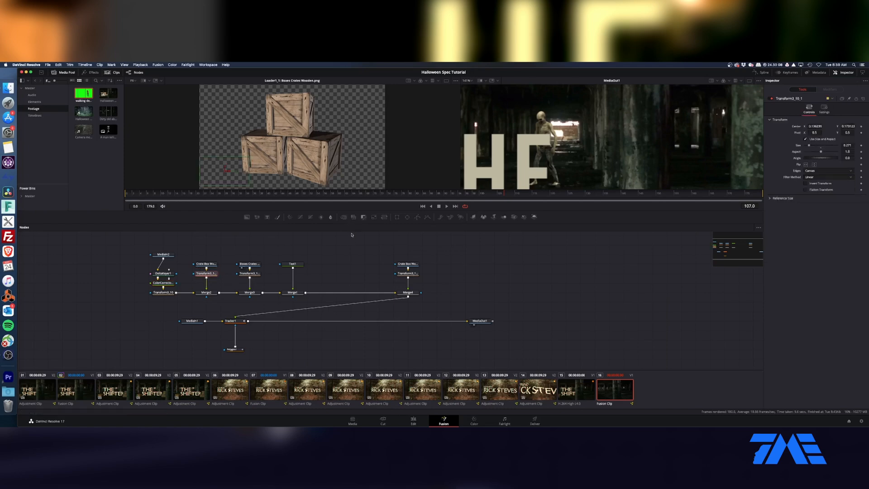
key(1)
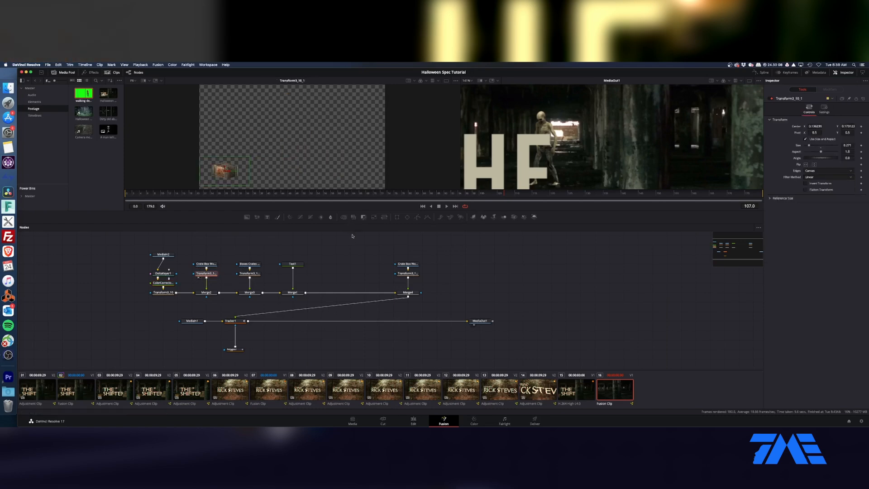
click(330, 217)
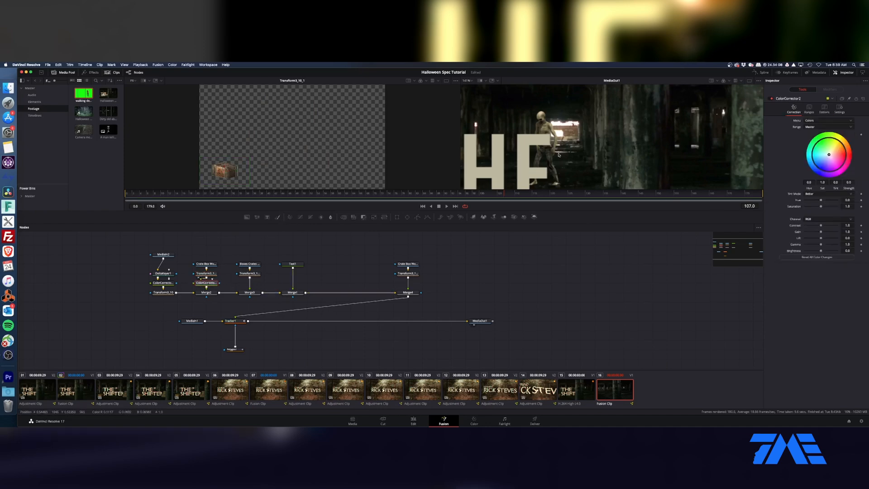
scroll(559, 155, down, 5)
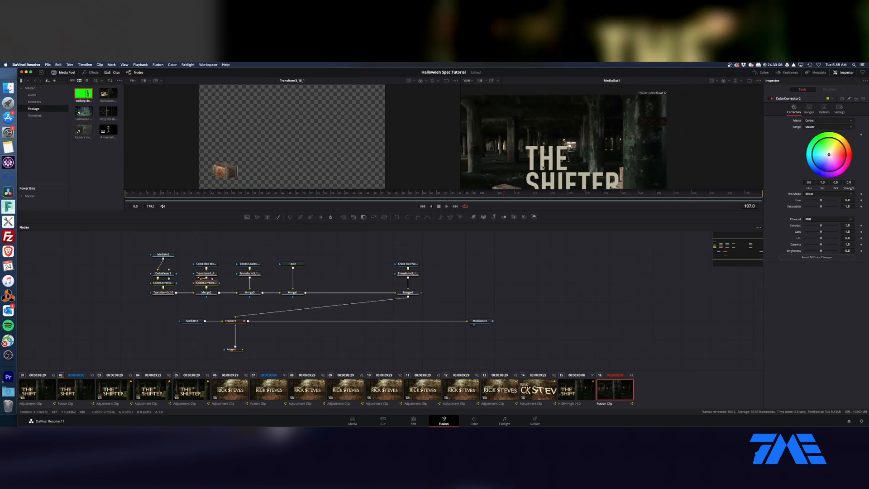
scroll(542, 167, down, 2)
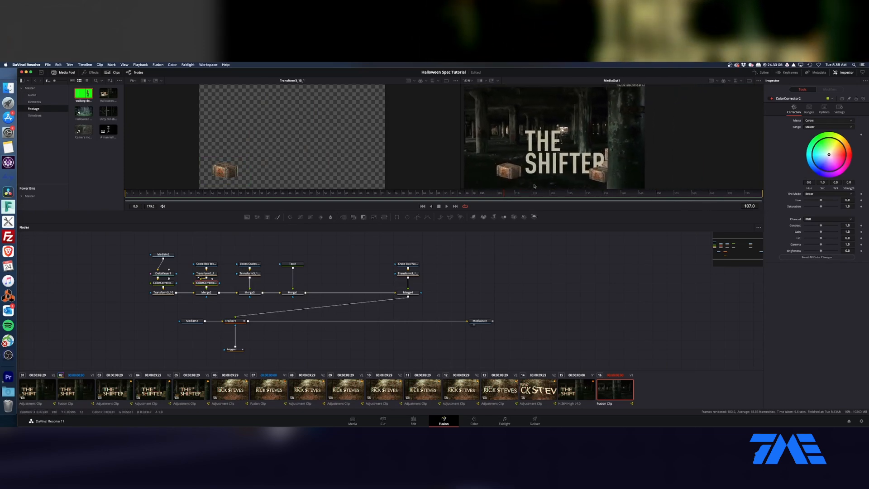
Step: Tint the first crate slightly yellow-green and set its saturation to 0.58, contrast to about 1.06 and gain to about 0.91
drag(828, 154, 828, 153)
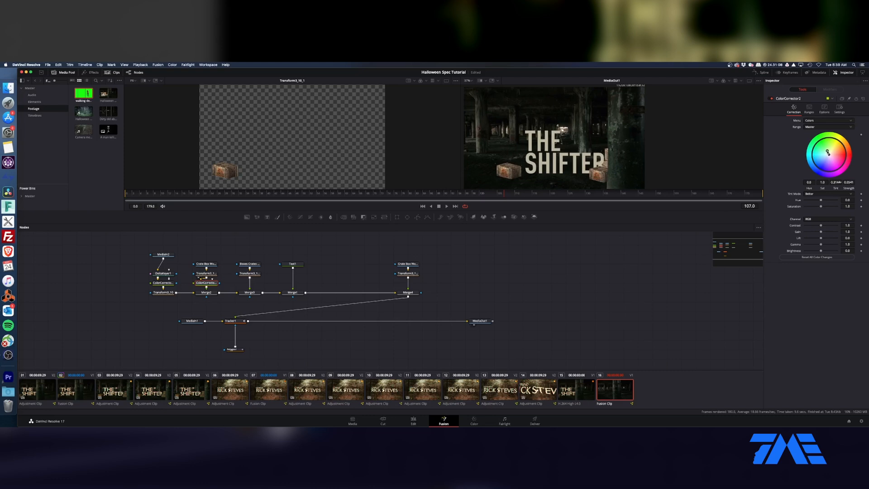
drag(827, 152, 827, 151)
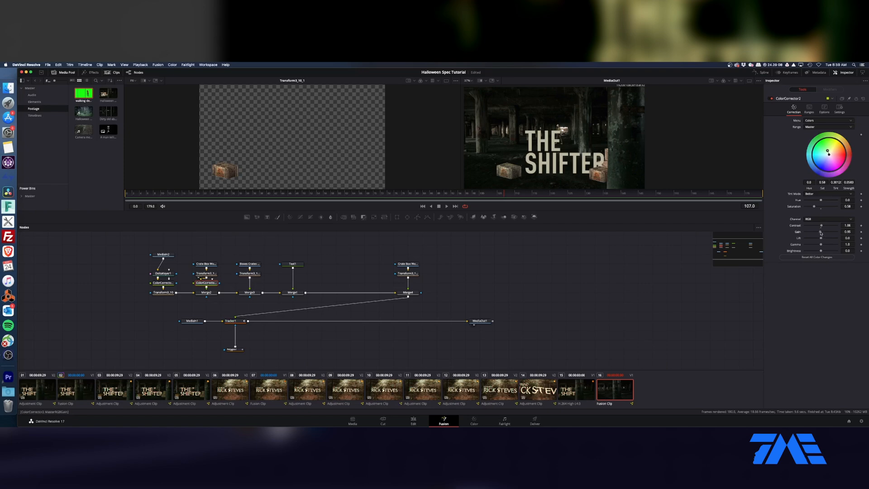
drag(820, 233, 820, 232)
Step: Enable Pre-Divide/Post-Multiply for the first crate's Color Corrector and lower its brightness to about -0.02
drag(821, 251, 821, 251)
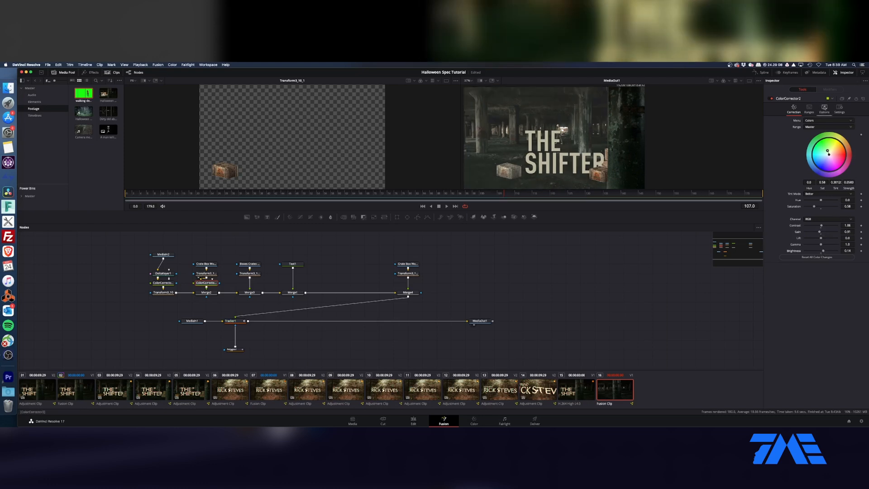
click(823, 108)
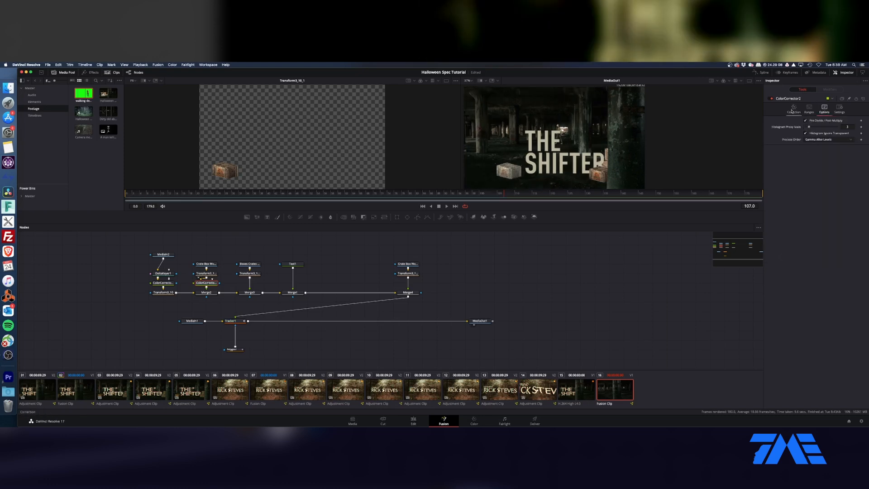
click(793, 109)
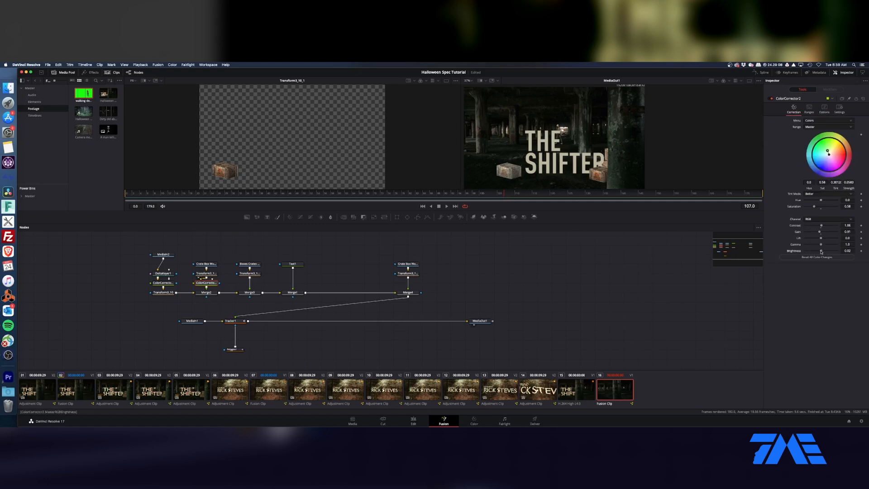
drag(821, 252, 820, 252)
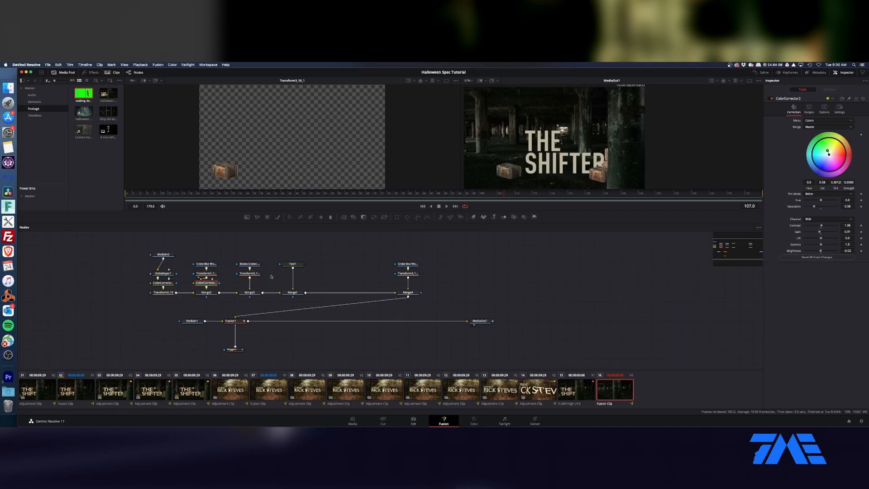
Step: Paste copies of the crate's Color Corrector after the transforms of the duplicate crate and the stacked crates
key(ctrl+v)
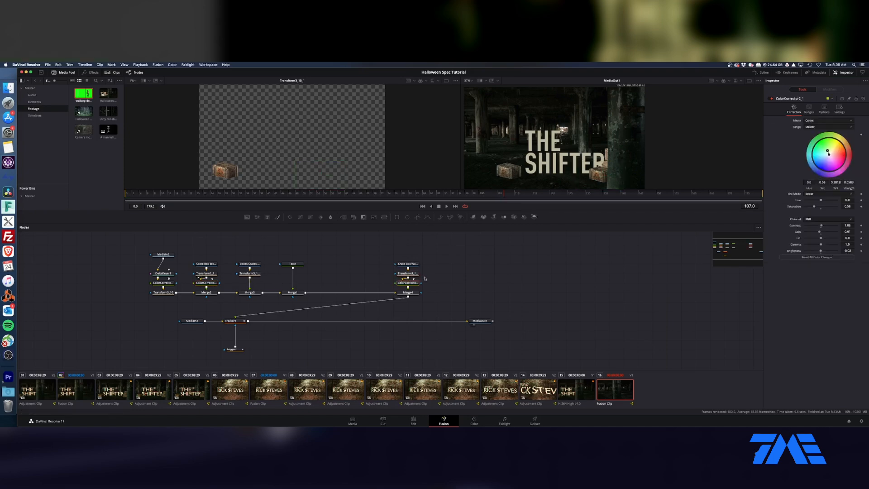
click(249, 273)
key(ctrl+v)
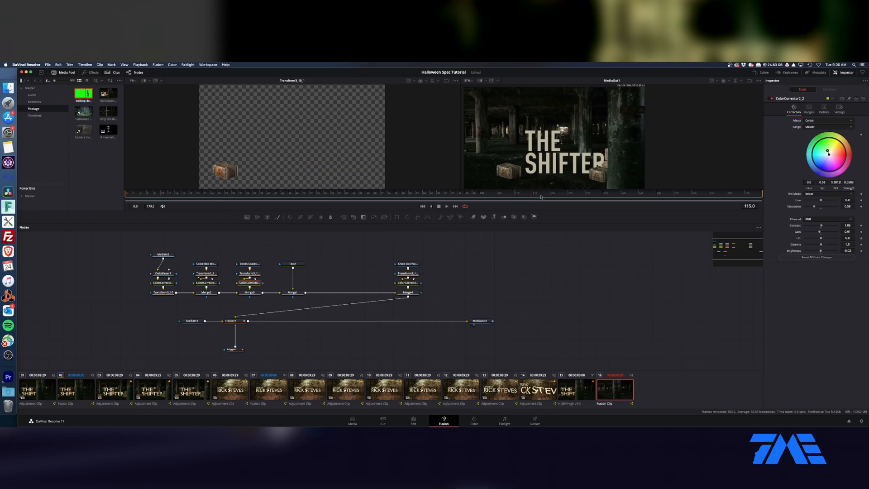
Step: At frame 134, raise the stacked crates' contrast to about 1.25 and lower their brightness to about -0.09
drag(586, 198, 600, 198)
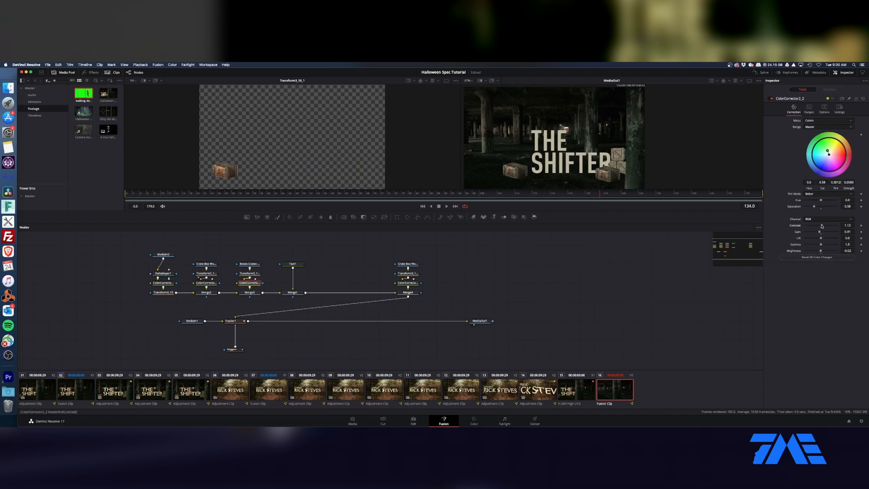
drag(823, 226, 820, 252)
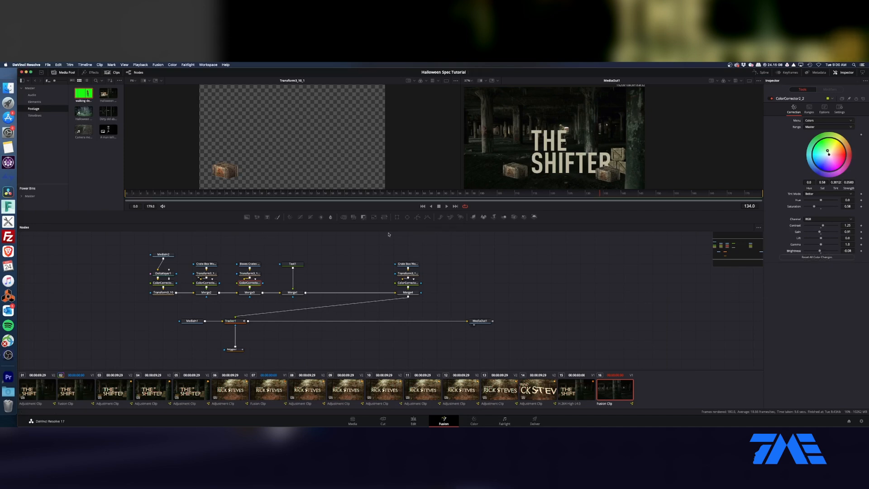
Step: At frame 49, move MediaIn2, DeltaKeyer1 and the zombie's Color Corrector up to make room above the transform
click(361, 195)
drag(177, 243, 169, 264)
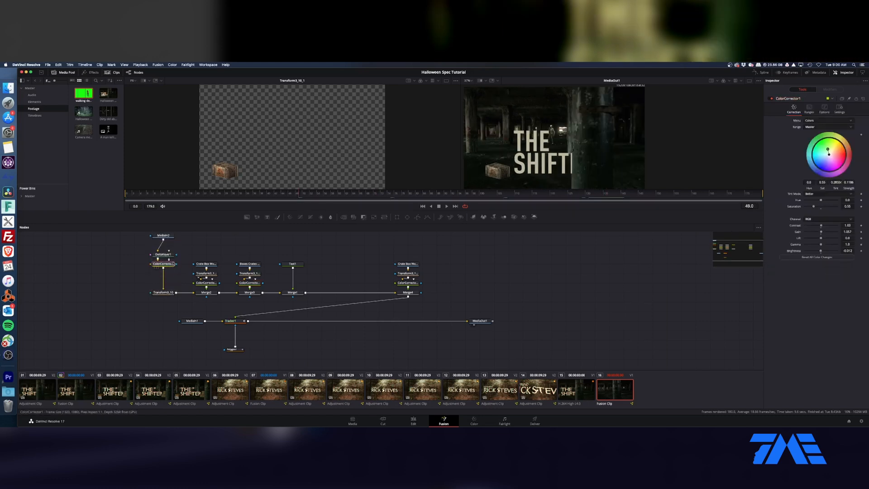
Step: Examine the zombie's sharpness up close in the composite at frames 49 and 61
scroll(682, 170, up, 10)
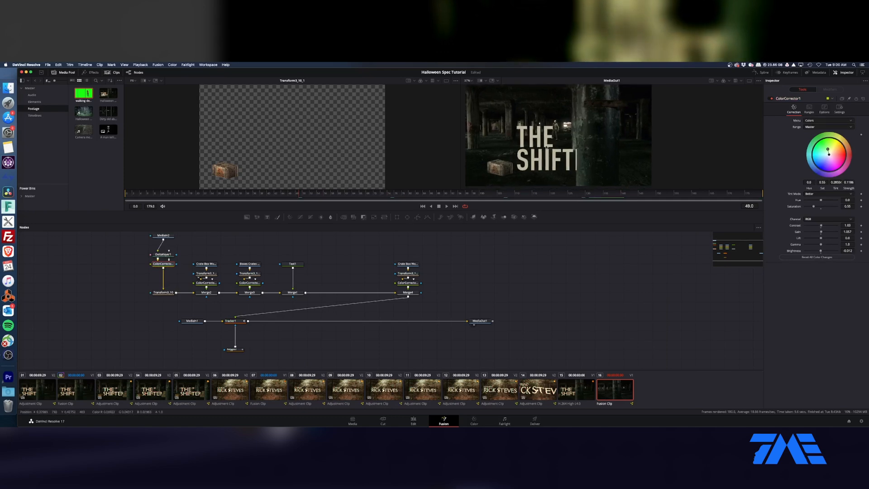
scroll(681, 169, right, 5)
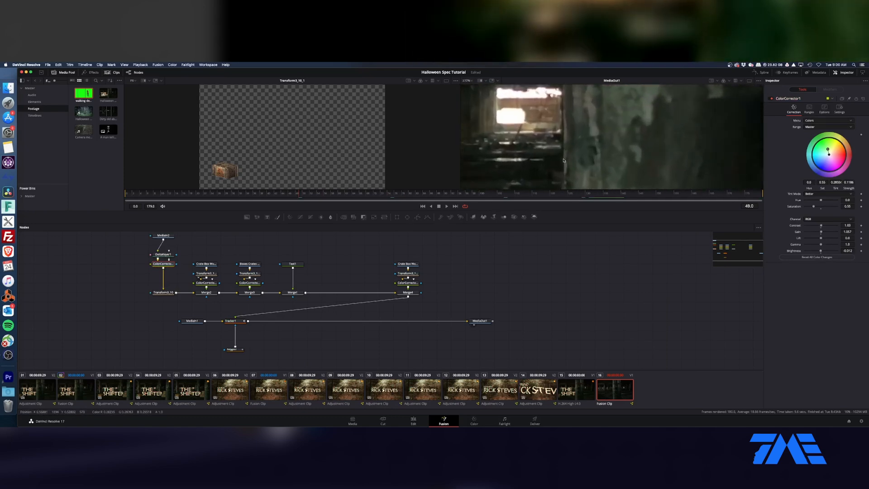
scroll(621, 134, left, 2)
scroll(622, 135, left, 4)
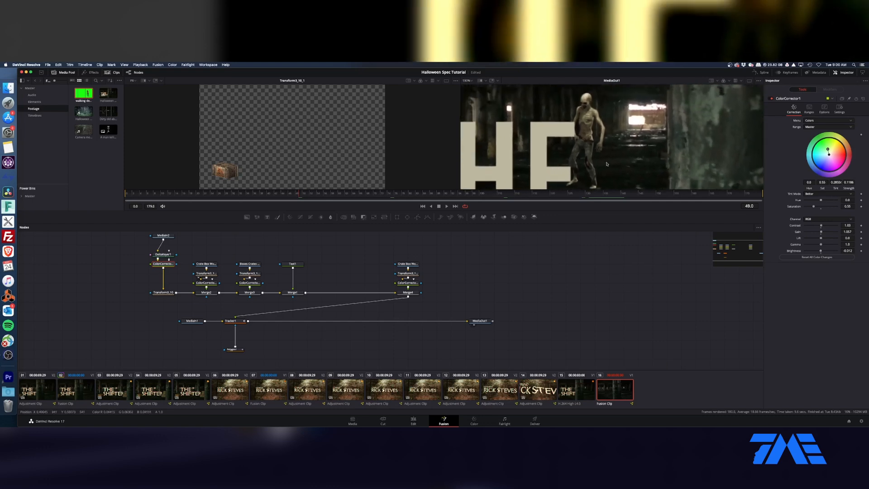
scroll(663, 179, down, 3)
scroll(663, 179, right, 3)
scroll(664, 179, down, 2)
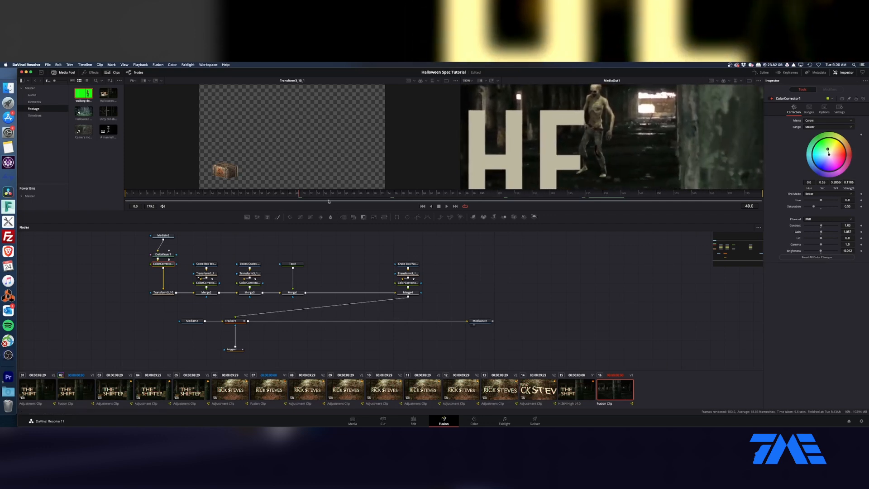
drag(334, 193, 342, 194)
Step: View MediaIn1 in the first viewer and examine the softness of the distant background up close at frame 111
click(193, 320)
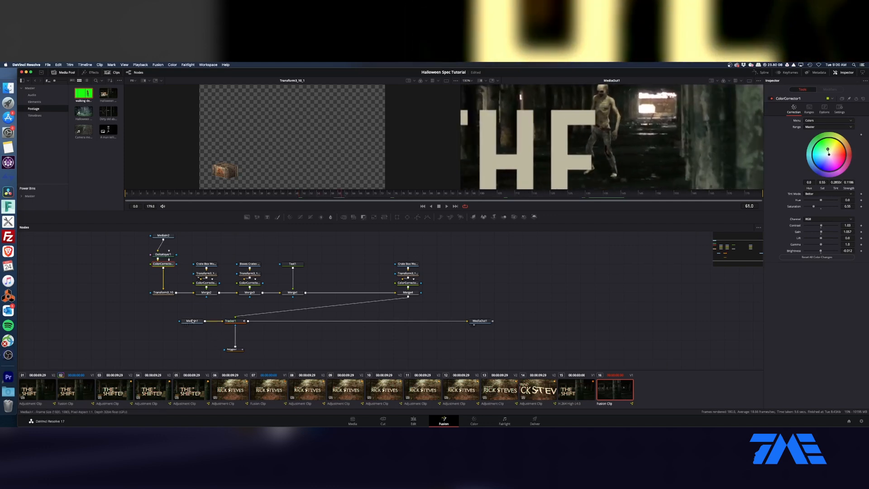
key(1)
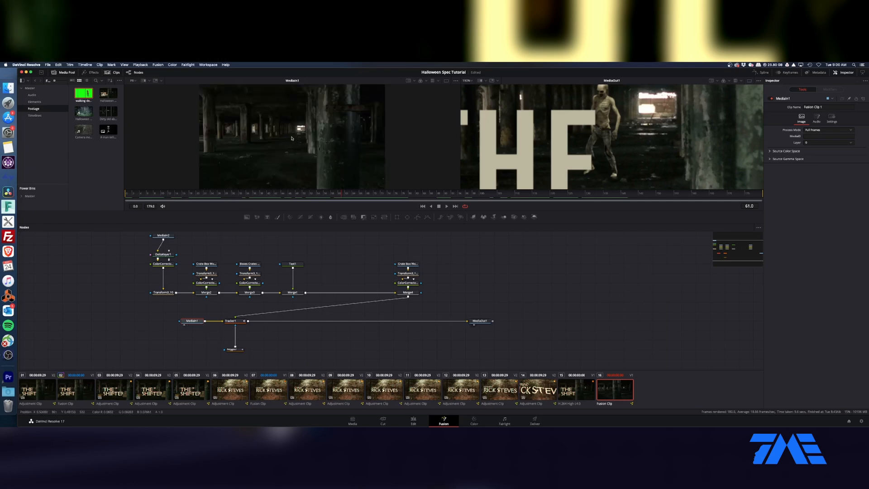
scroll(286, 137, up, 5)
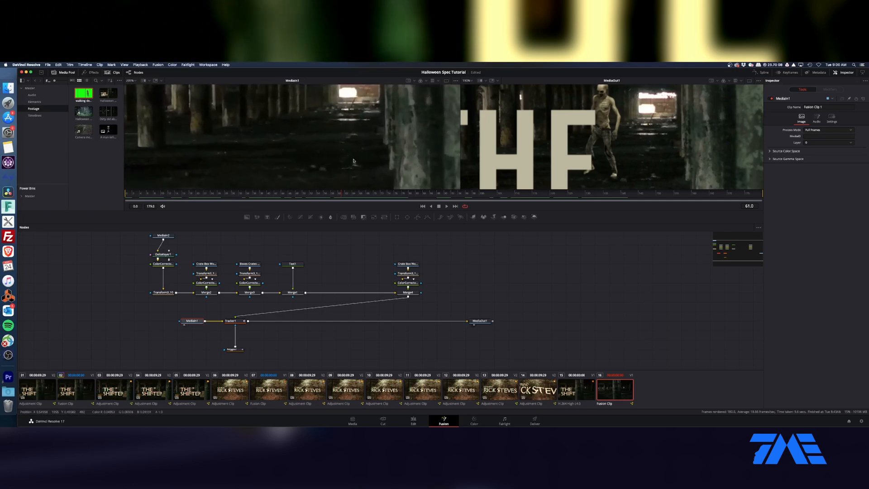
drag(408, 196, 517, 195)
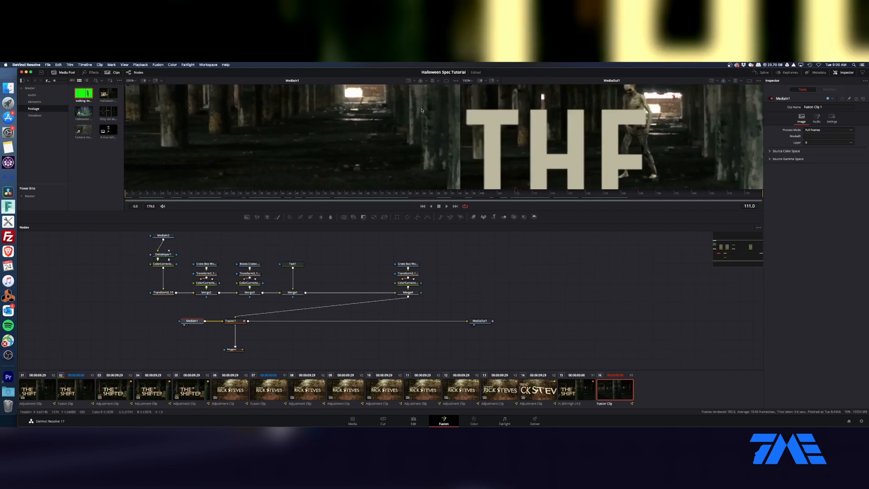
scroll(388, 151, up, 2)
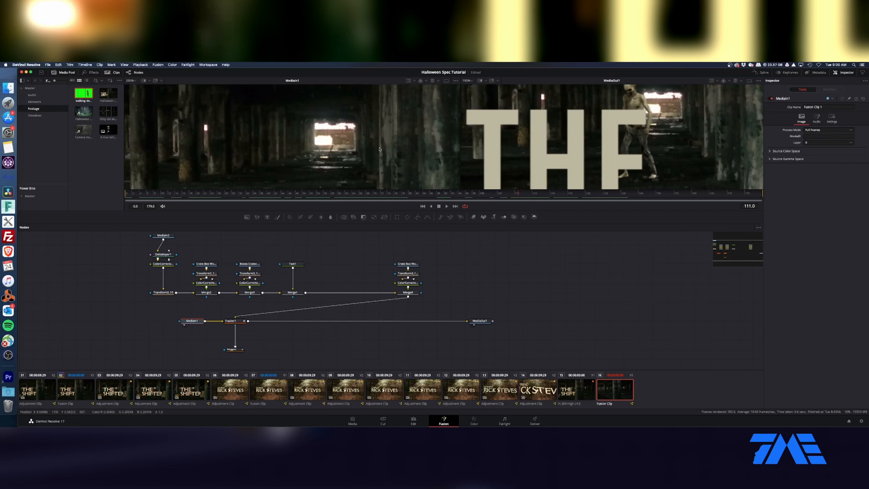
Step: Insert a Blur node after the zombie's Color Corrector and set its blur size to 2.0
click(162, 264)
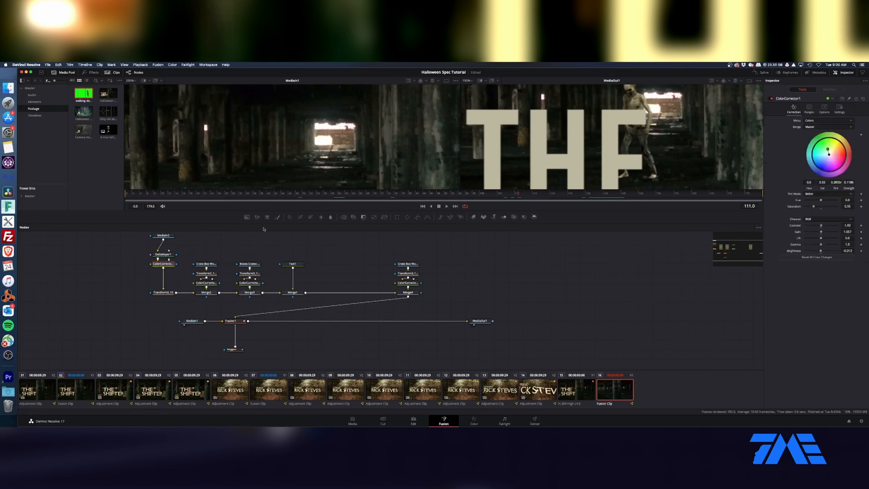
click(330, 217)
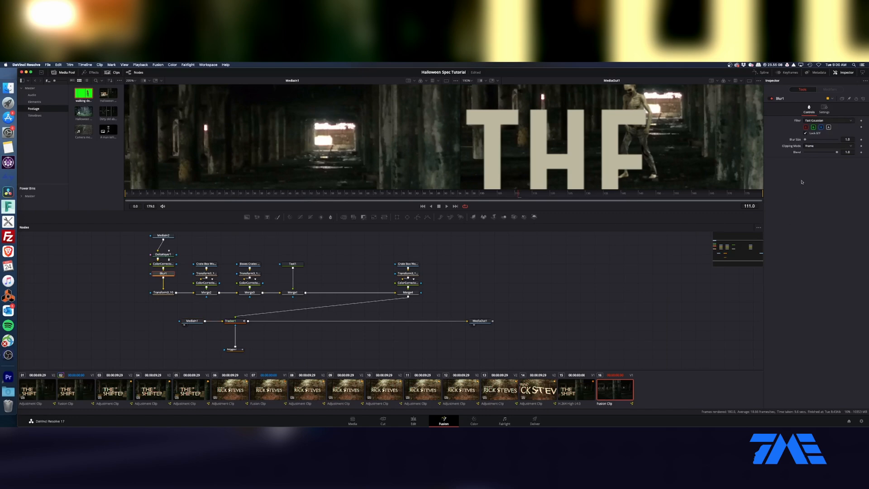
key(Tab)
Step: Fit both viewers to the full frame and check the blurred zombie in the composite at frame 38
click(618, 172)
key(super+f)
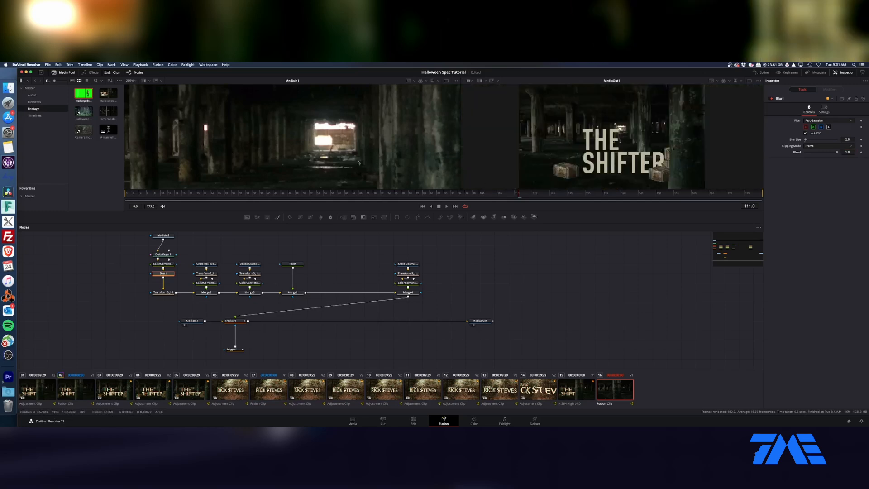
click(379, 183)
key(super+f)
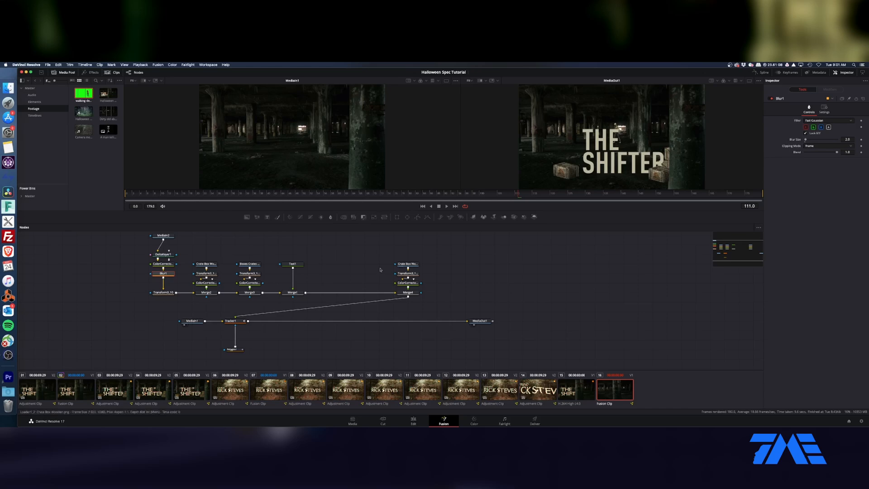
click(261, 194)
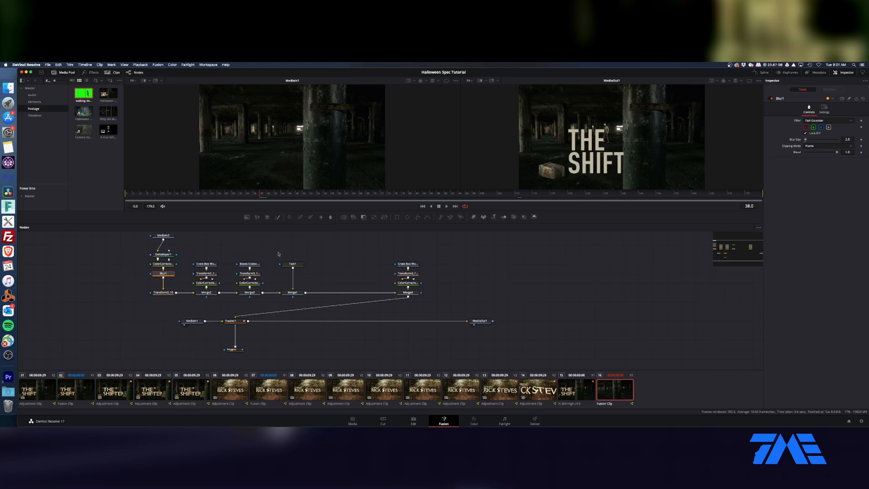
scroll(609, 233, left, 5)
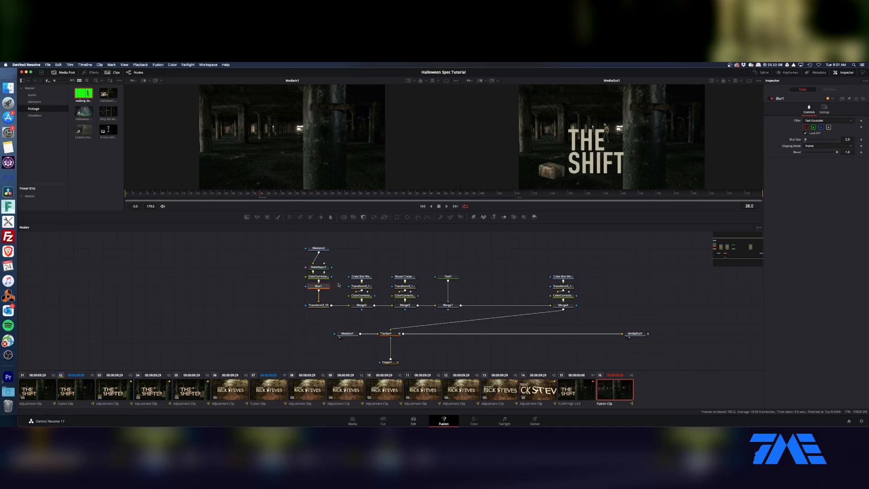
Step: Scrub the composite to frame 97 and beyond to check the blurred zombie and title as the camera moves
click(472, 194)
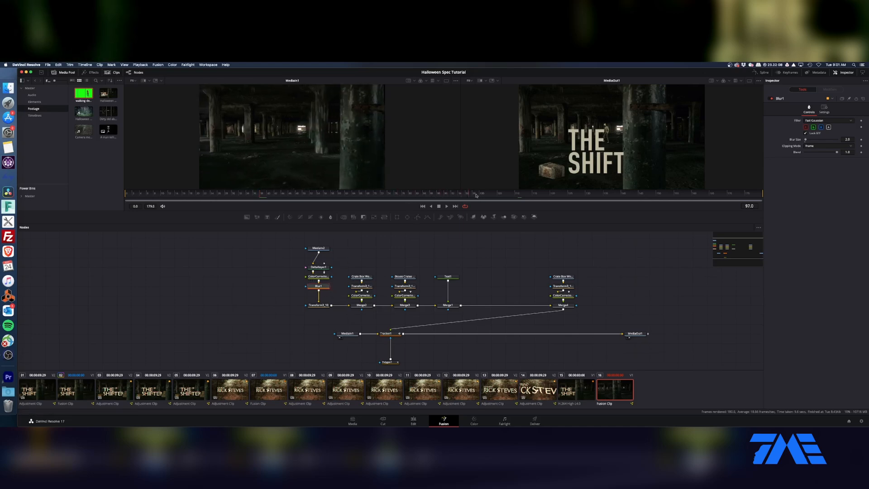
drag(472, 194, 495, 196)
drag(574, 208, 593, 208)
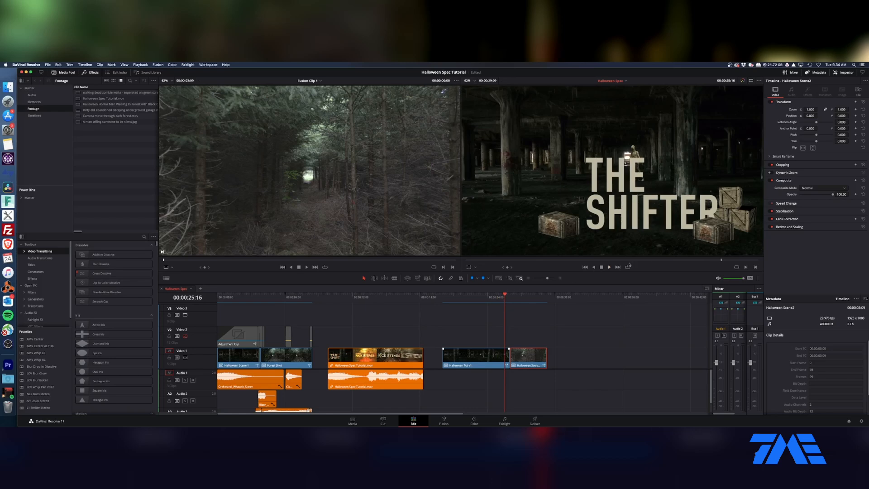
Step: Open the Halloween Tut v1 clip in Fusion with the playhead at its first frame, 00:00:20:00
drag(505, 296, 442, 297)
right_click(467, 355)
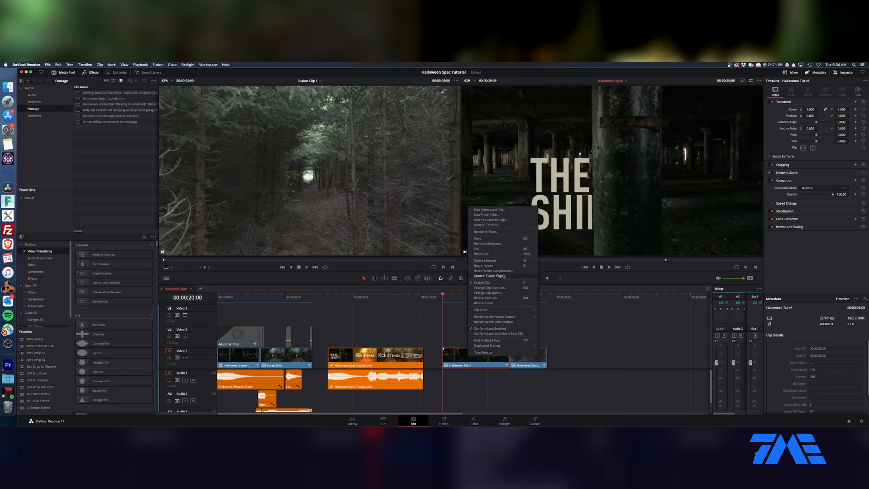
click(487, 276)
Step: Move Tracker 1's pattern onto the ground just below the title at frame 0 and track it forward through the clip
drag(594, 150, 560, 181)
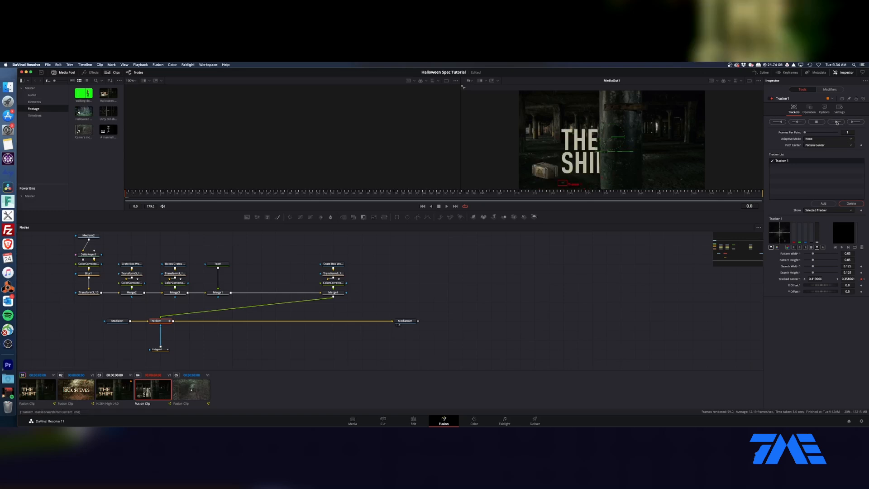
click(855, 122)
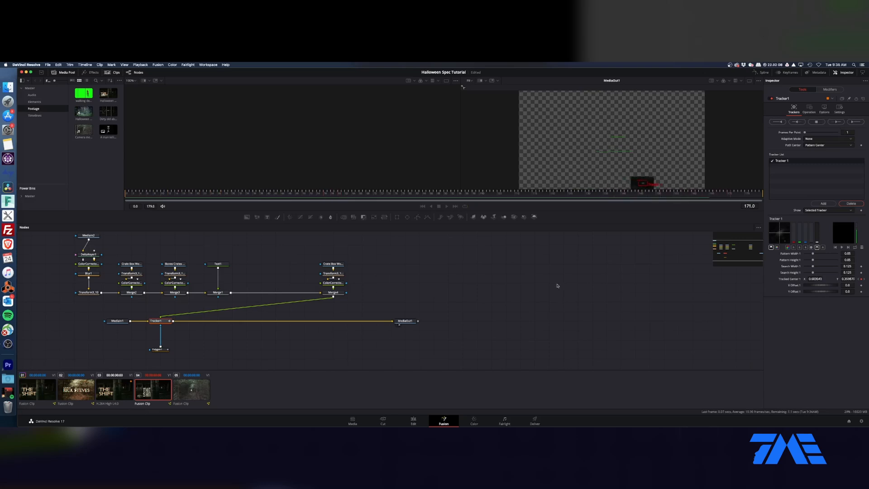
click(487, 257)
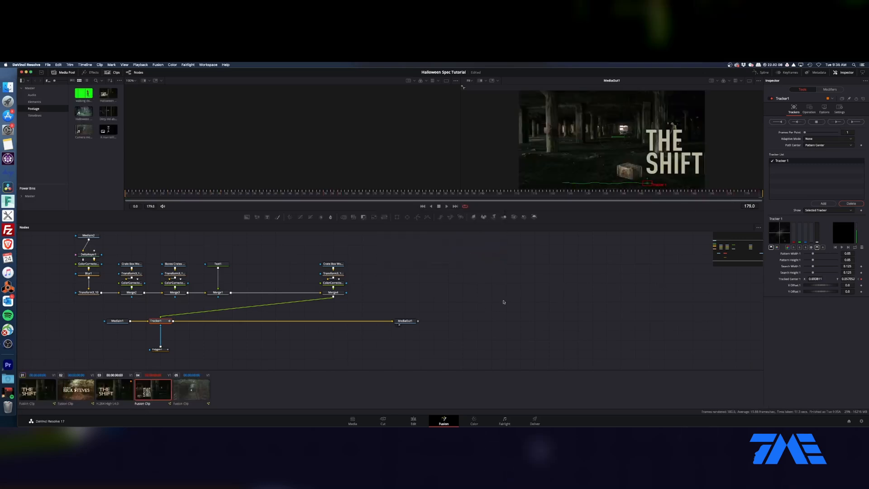
Step: Return to the Edit page and play back the retracked Halloween Tut v1 title shot, including from around 00:00:23:27
click(413, 420)
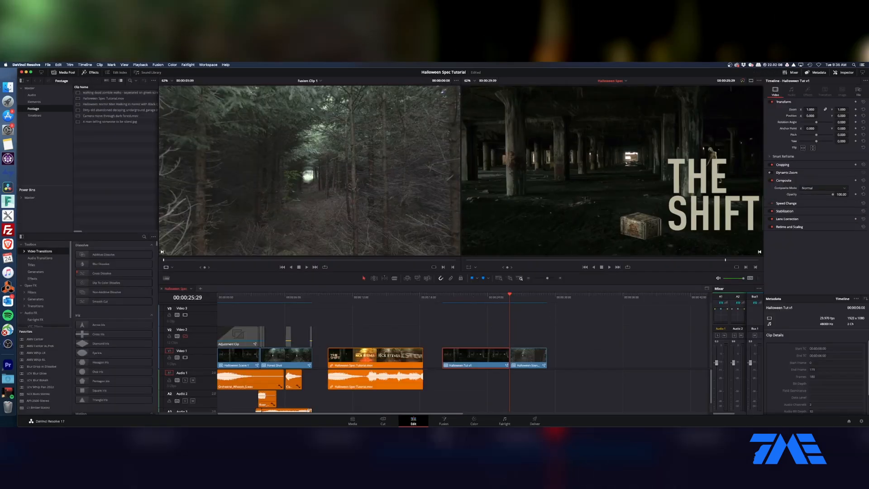
key(space)
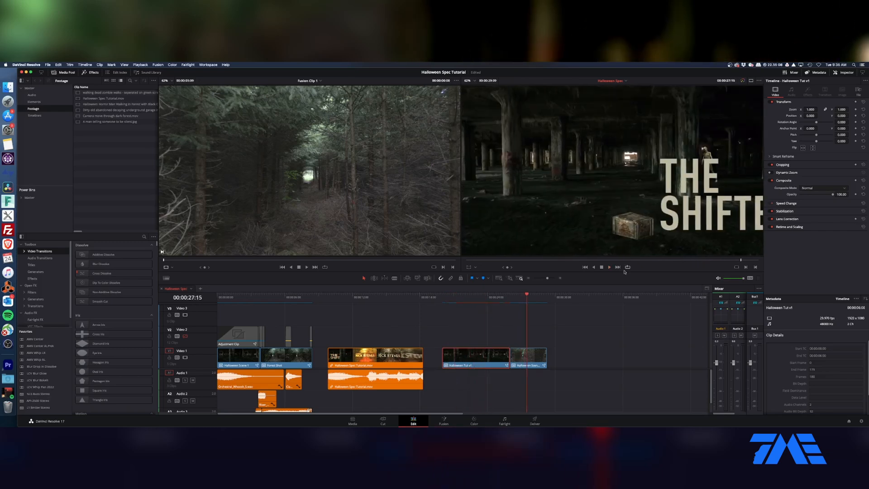
click(487, 297)
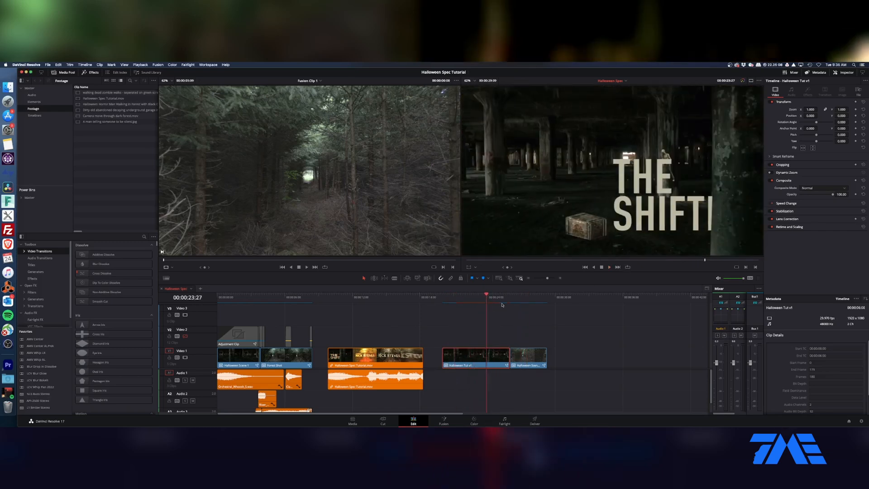